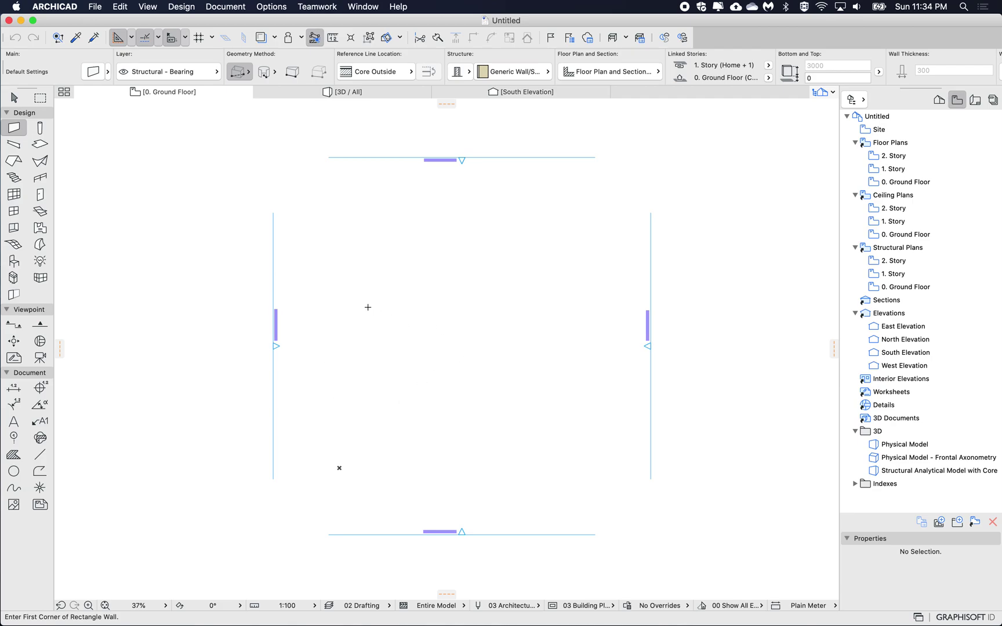
# Switch to the Beam tool and draw a short trial beam
pyautogui.click(17, 147)
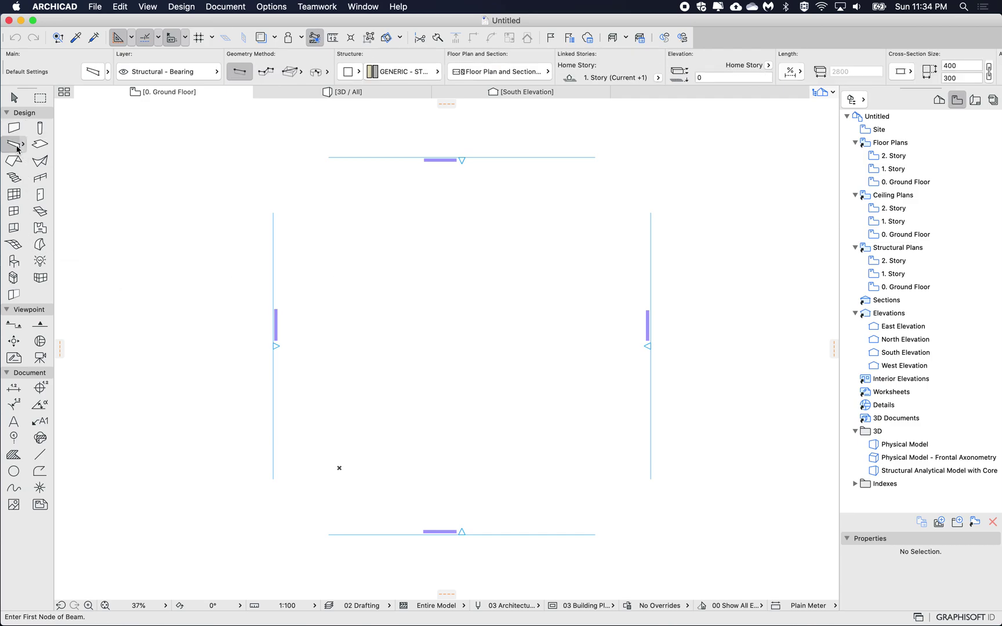
pyautogui.click(391, 358)
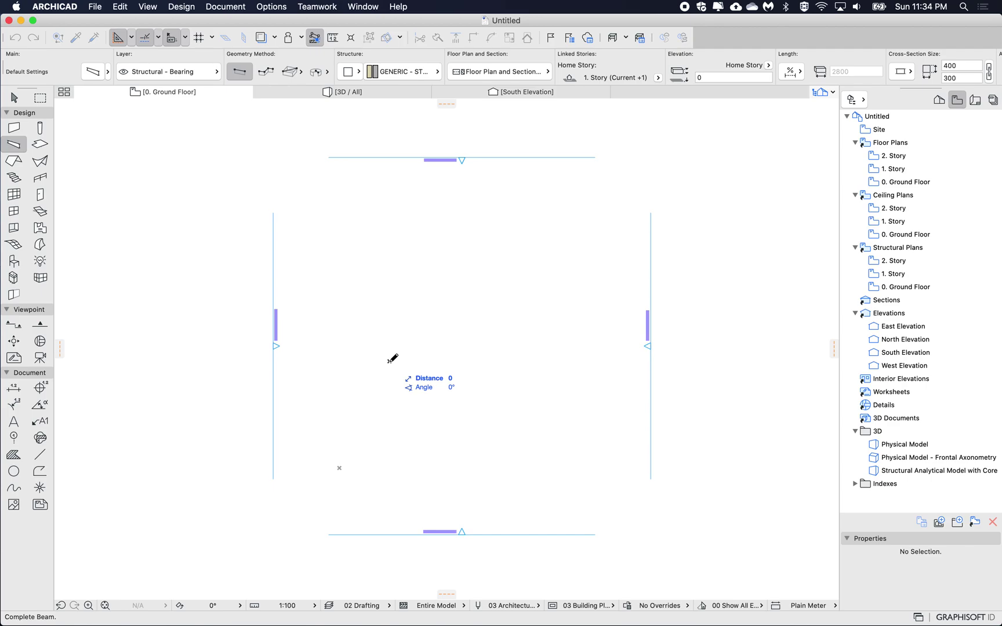
pyautogui.click(459, 359)
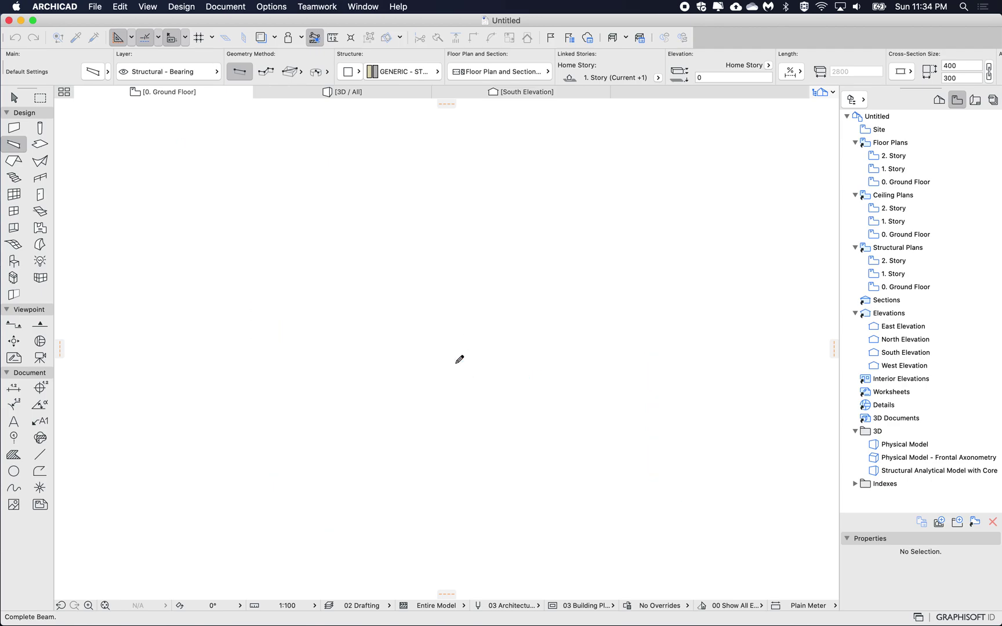
# Draw a 4000 mm horizontal beam on the Ground Floor plan
pyautogui.click(306, 364)
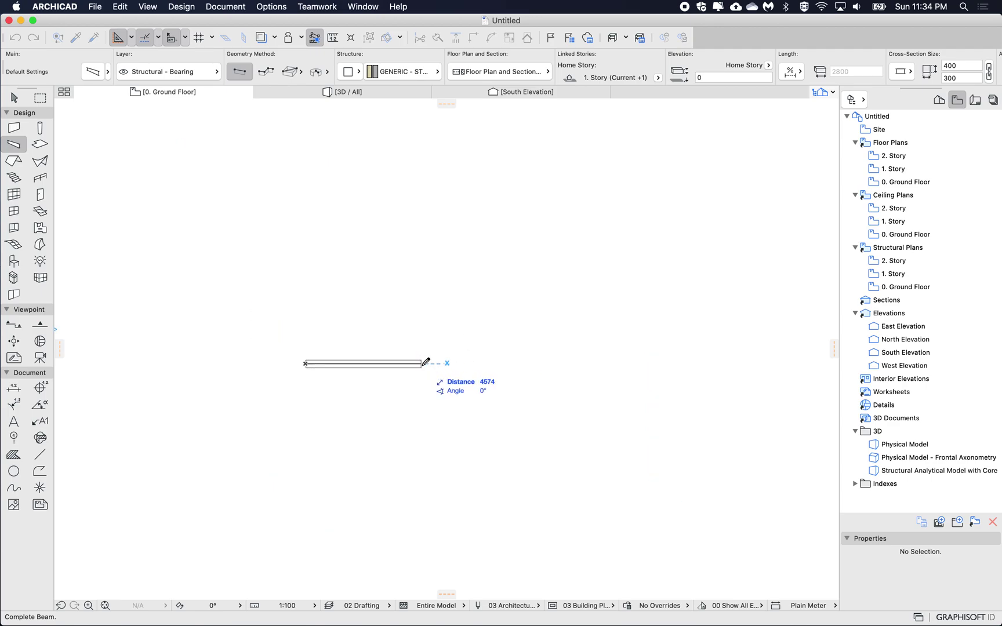
pyautogui.write('4000')
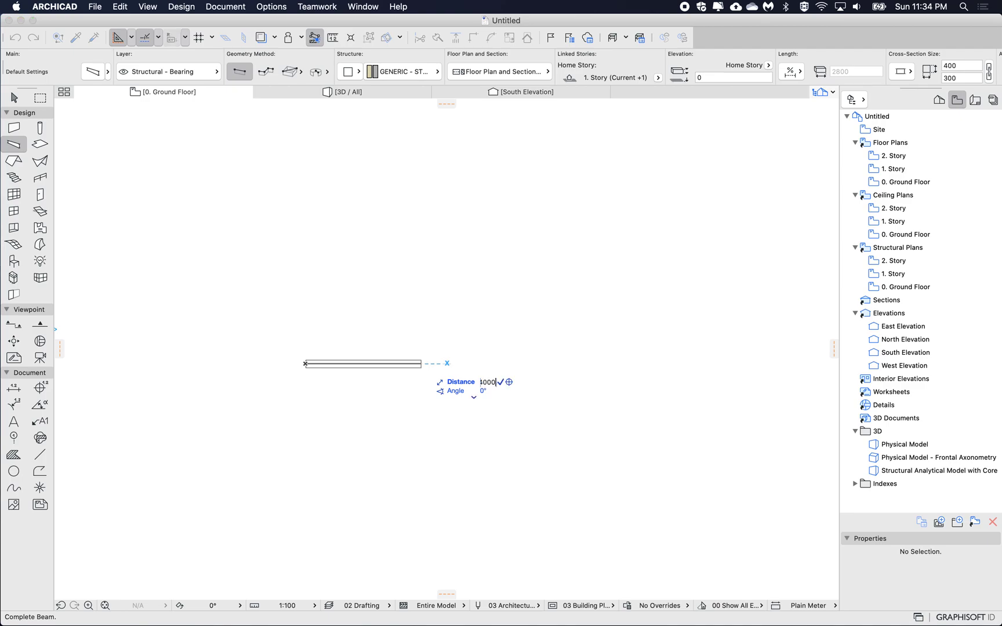
pyautogui.press('Return')
pyautogui.scroll(6, 344, 372)
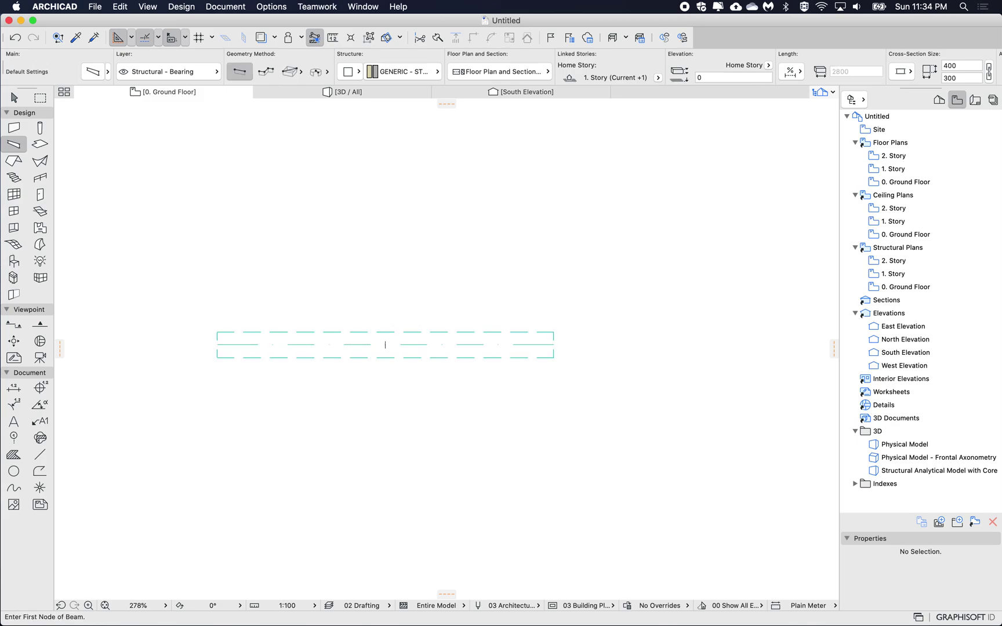
# Draw a vertical beam crossing it, then select the horizontal beam
pyautogui.click(434, 193)
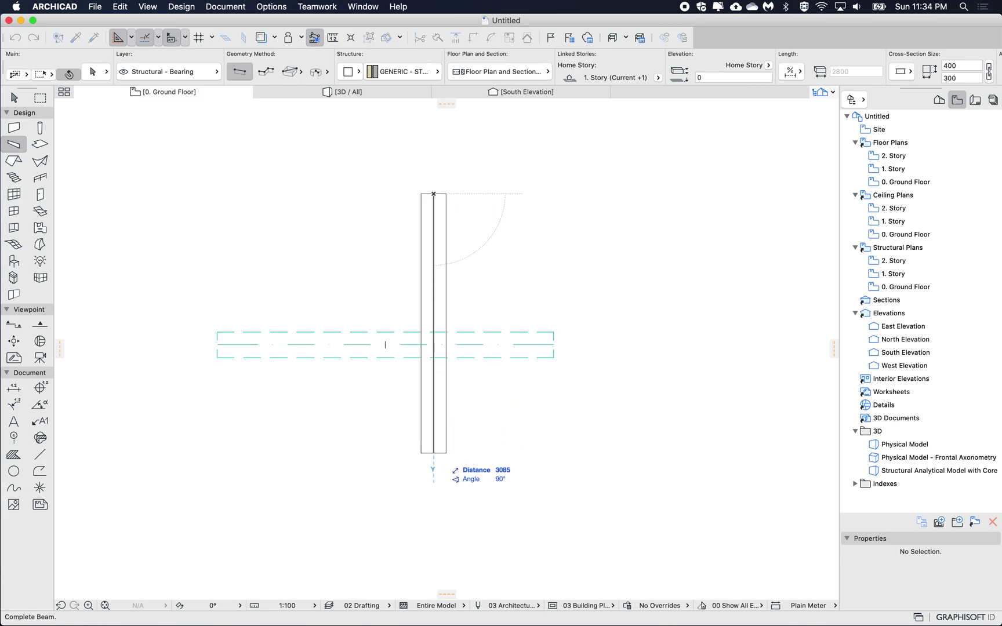
pyautogui.click(433, 454)
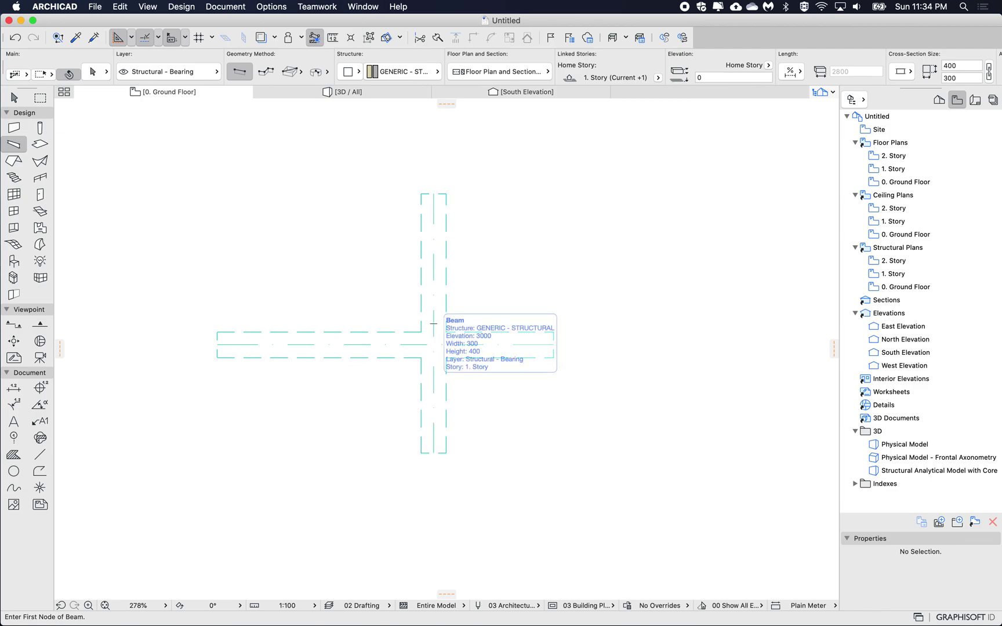
pyautogui.keyDown('shift'); pyautogui.click(298, 346); pyautogui.keyUp('shift')
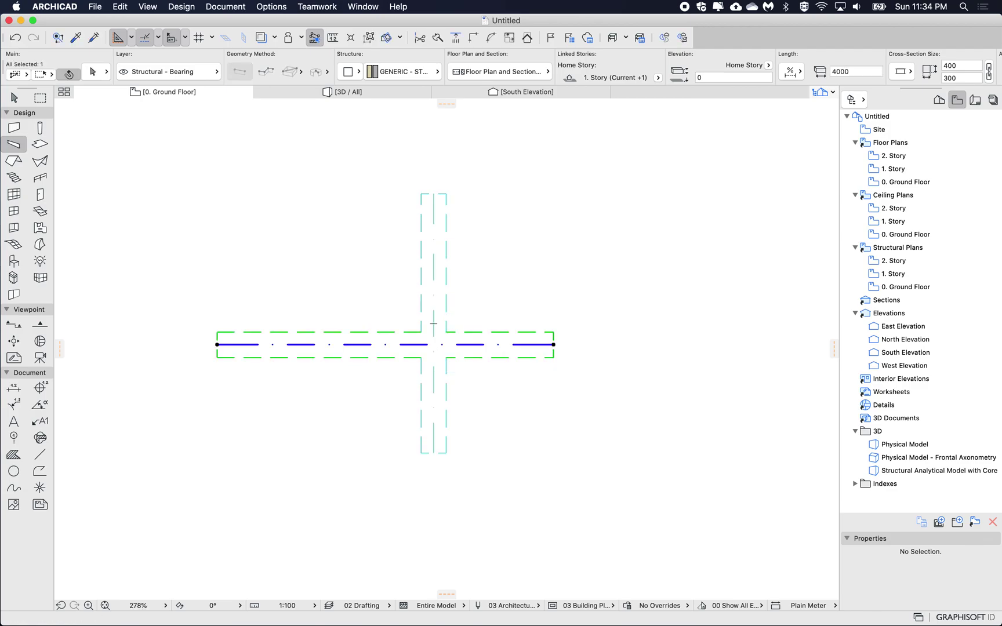
pyautogui.click(290, 345)
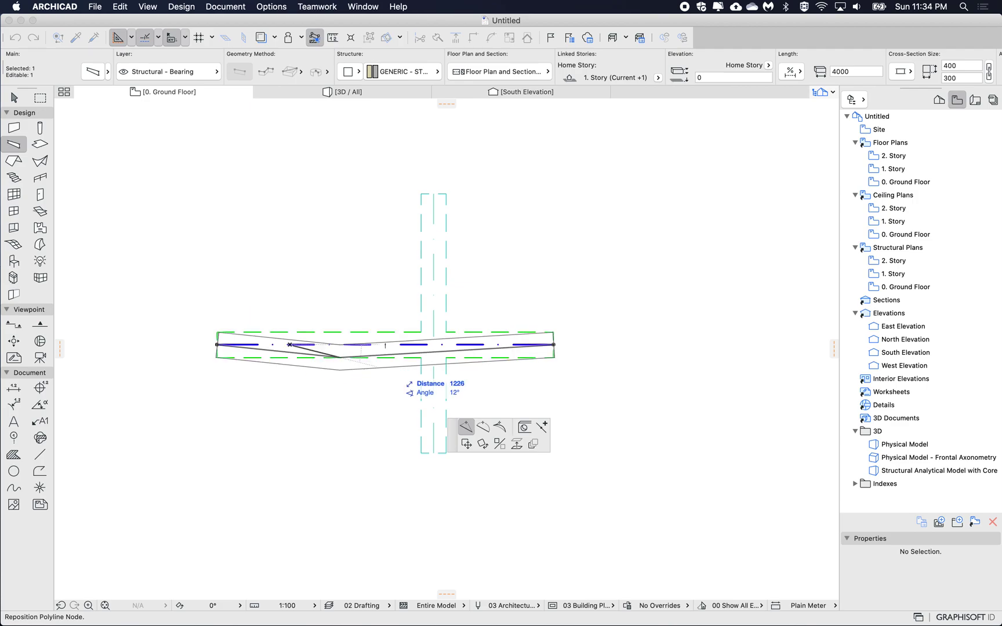
# Add two 100 × 100 mm Beam Holes to the horizontal beam, left of the crossing
pyautogui.click(525, 427)
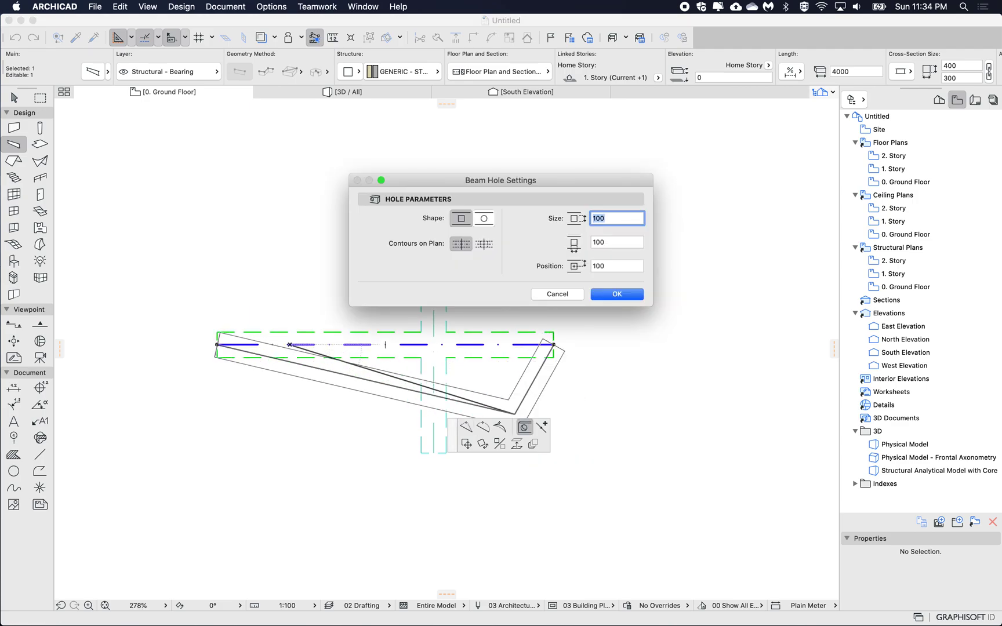
pyautogui.press('Return')
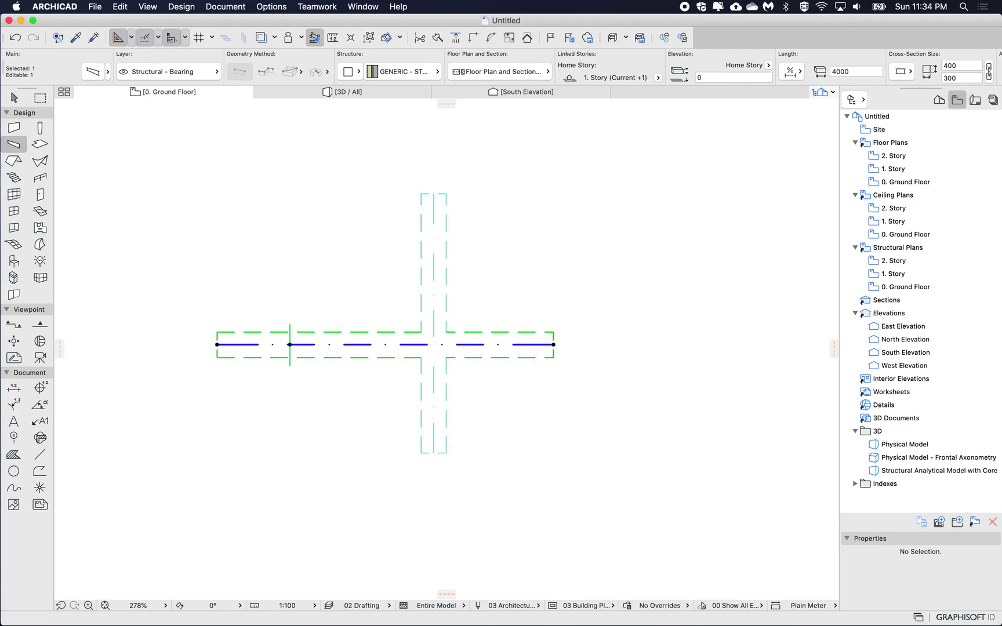
pyautogui.click(340, 345)
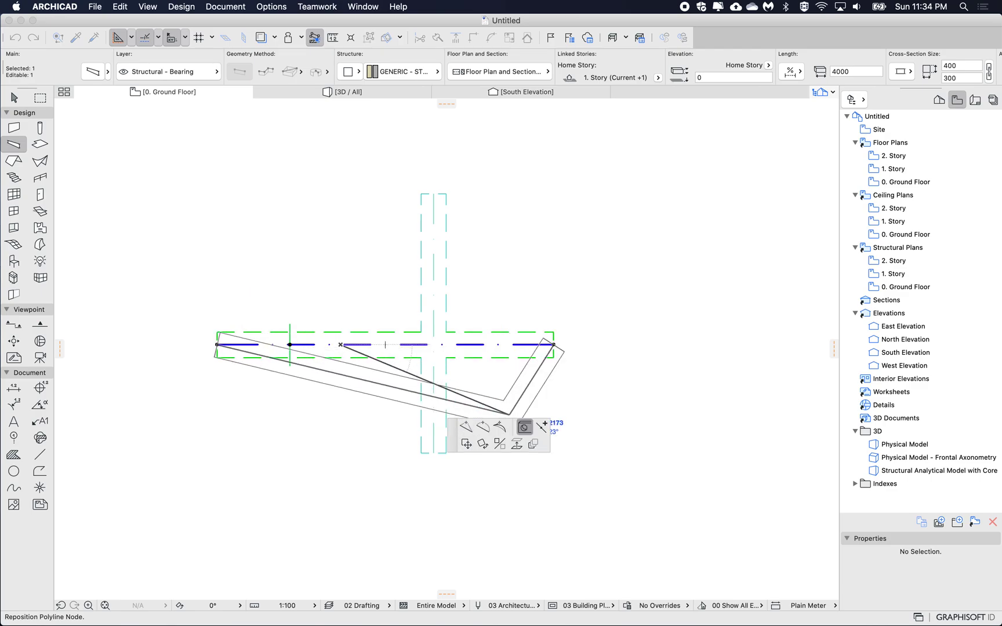
pyautogui.click(524, 428)
pyautogui.press('Return')
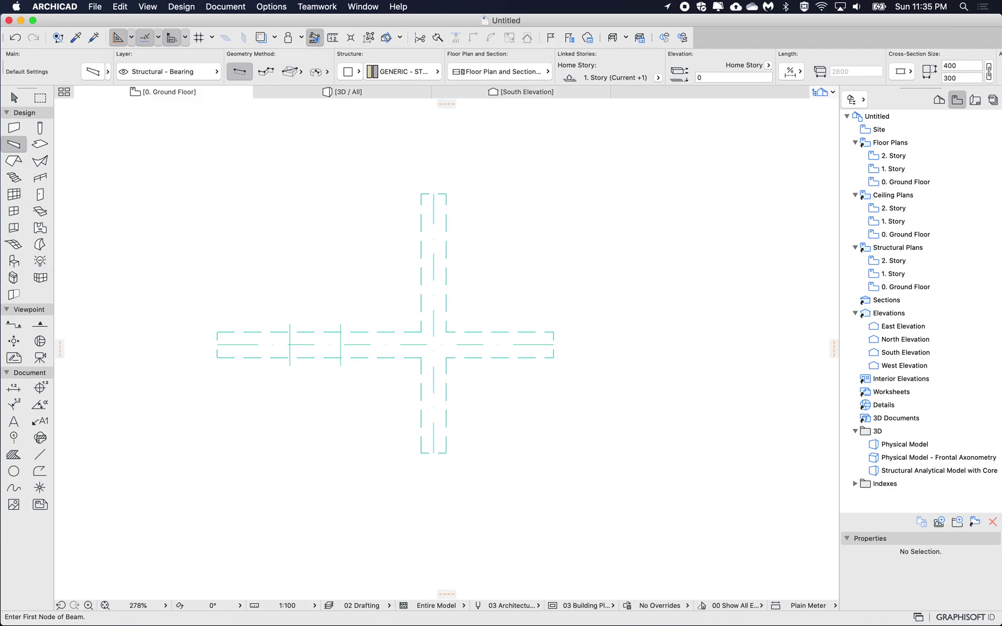
pyautogui.click(40, 421)
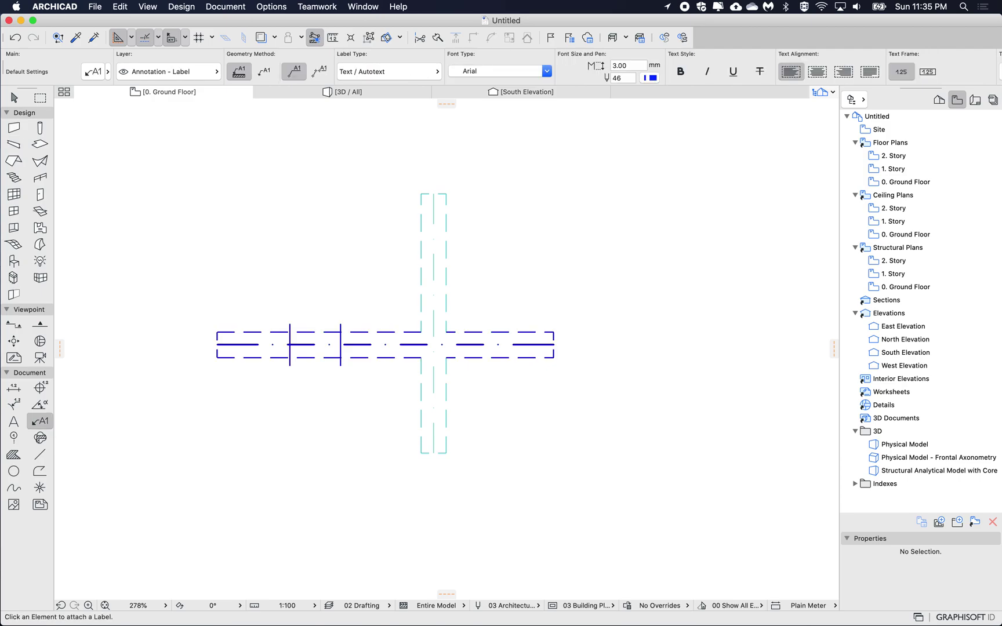
# Place a label on the horizontal beam and type 'Net Volume:' into it
pyautogui.click(488, 343)
pyautogui.click(657, 261)
pyautogui.hscroll(5, 446, 348)
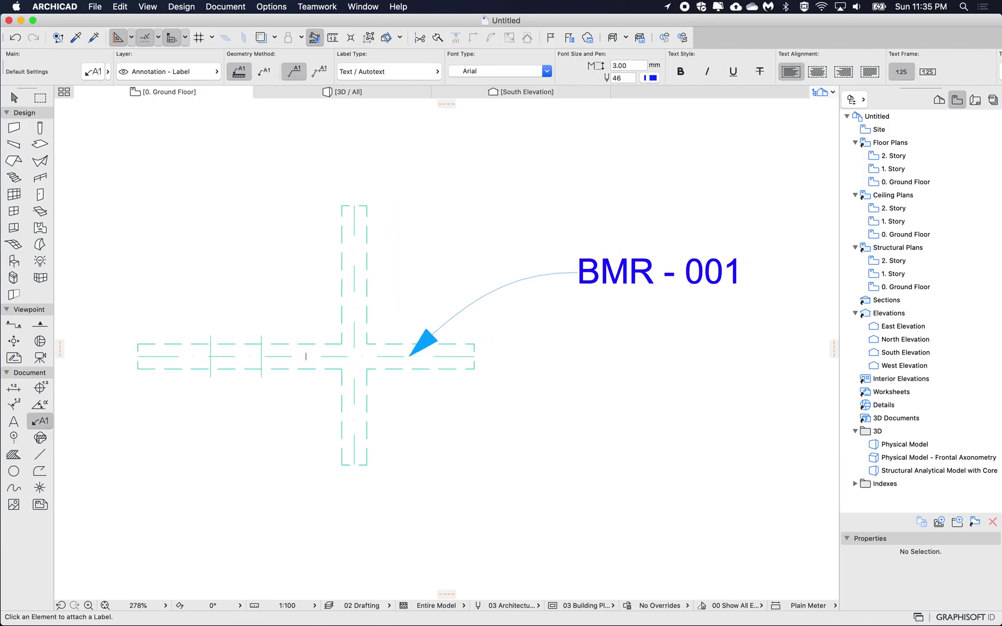
pyautogui.doubleClick(658, 272)
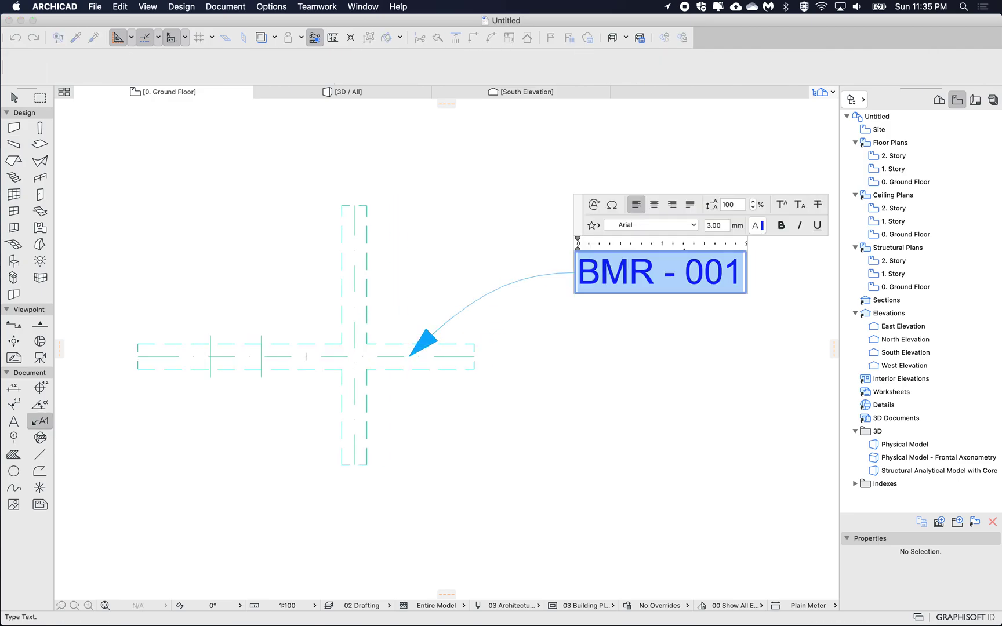
pyautogui.write('Net Vol')
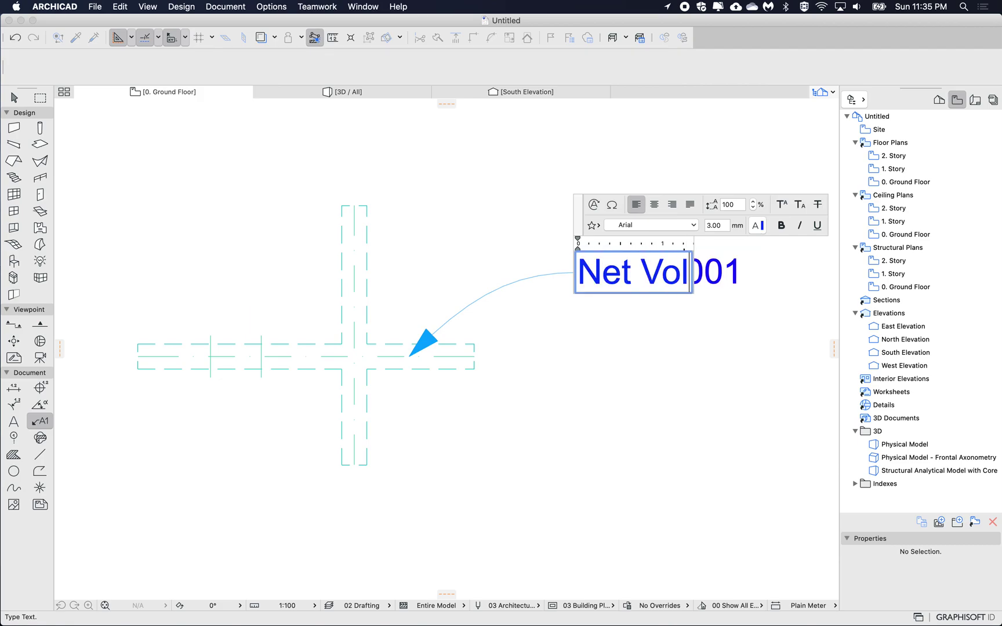
pyautogui.write('ume:')
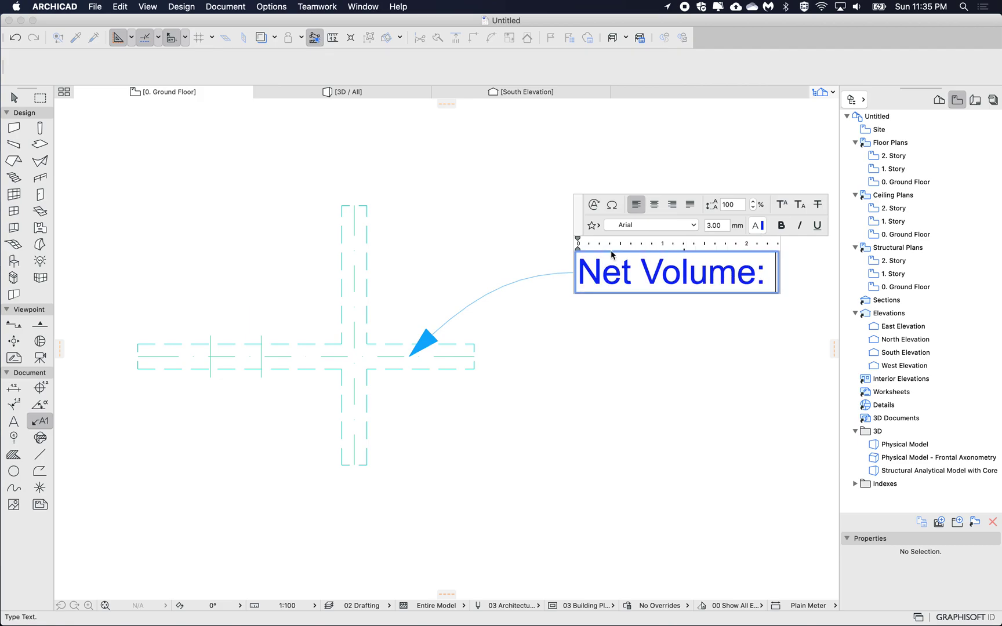
# Insert the Net Volume autotext field after the text, showing 0.44
pyautogui.click(593, 204)
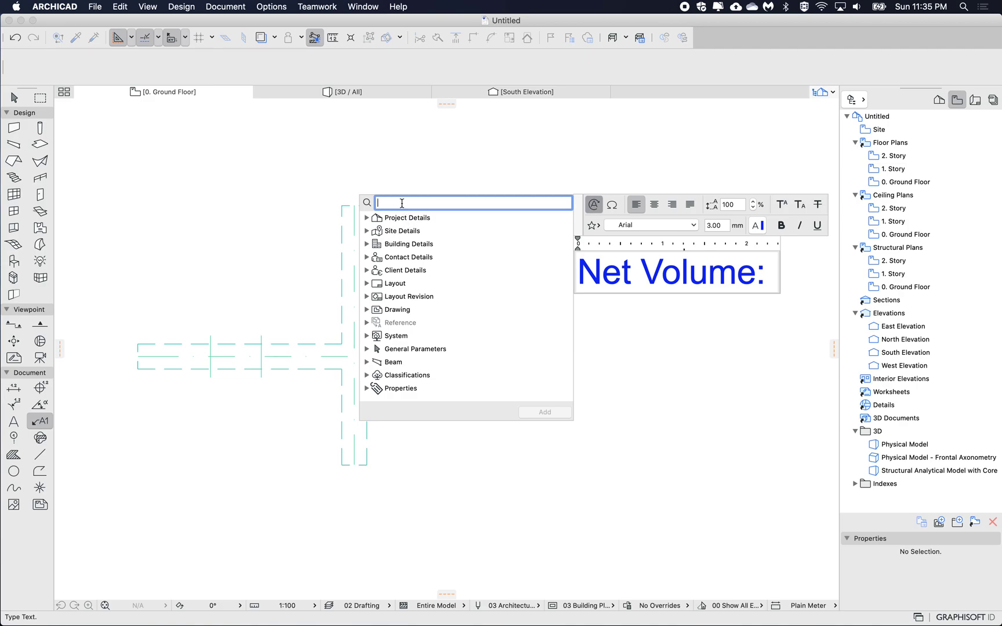
pyautogui.write('volu')
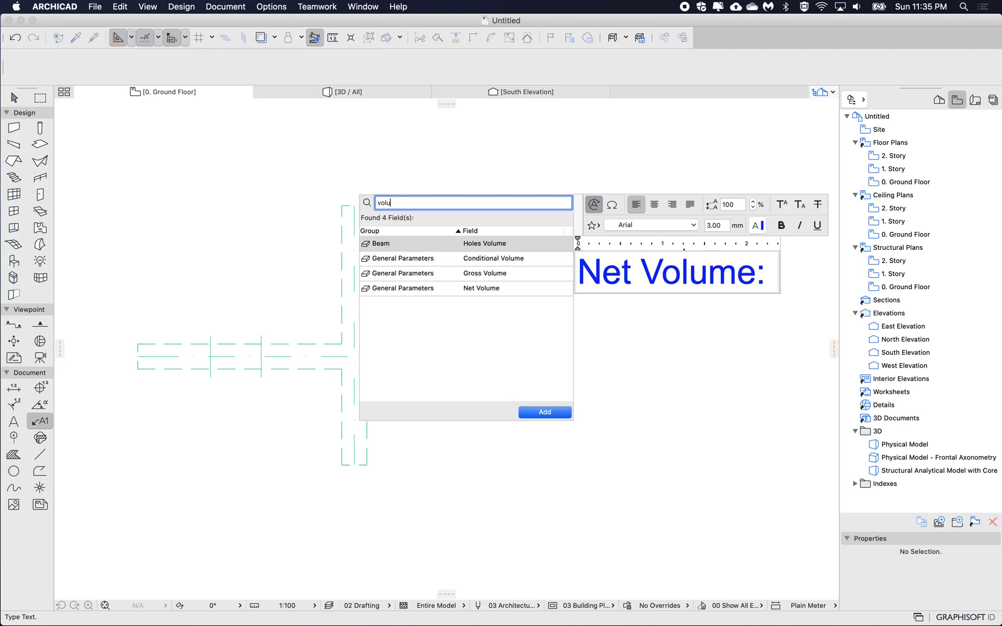
pyautogui.click(443, 287)
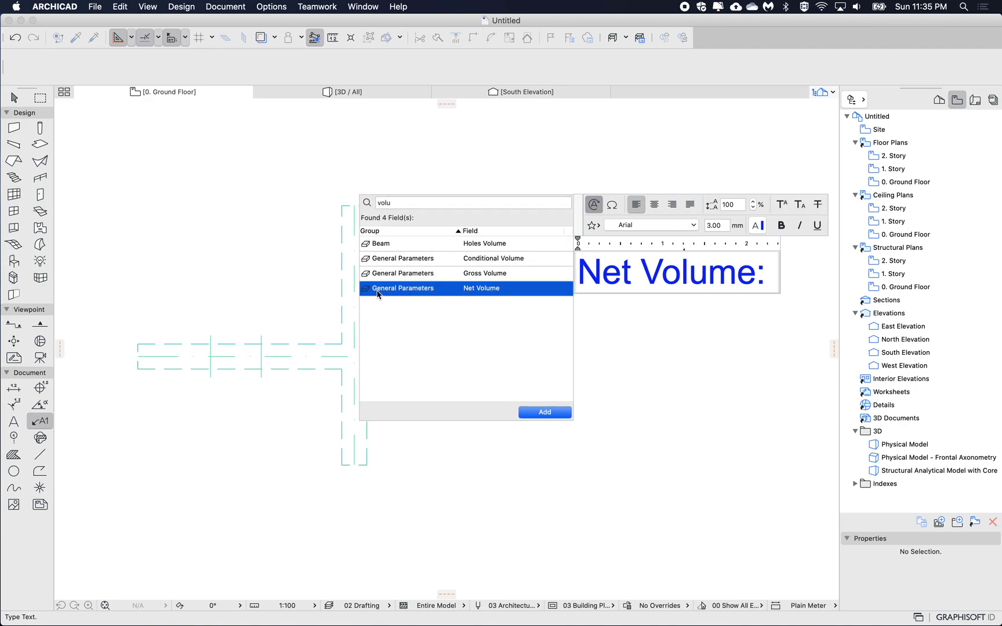
pyautogui.doubleClick(433, 290)
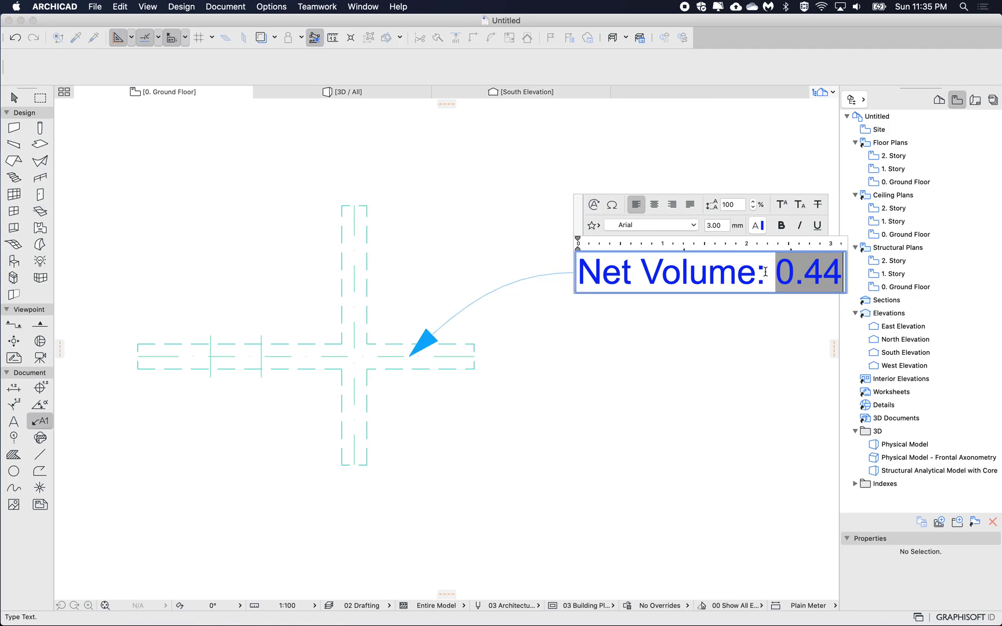
# Add a second label line 'Gross Volume:' with the Gross Volume autotext field (0.48)
pyautogui.press('Return')
pyautogui.write('Gro')
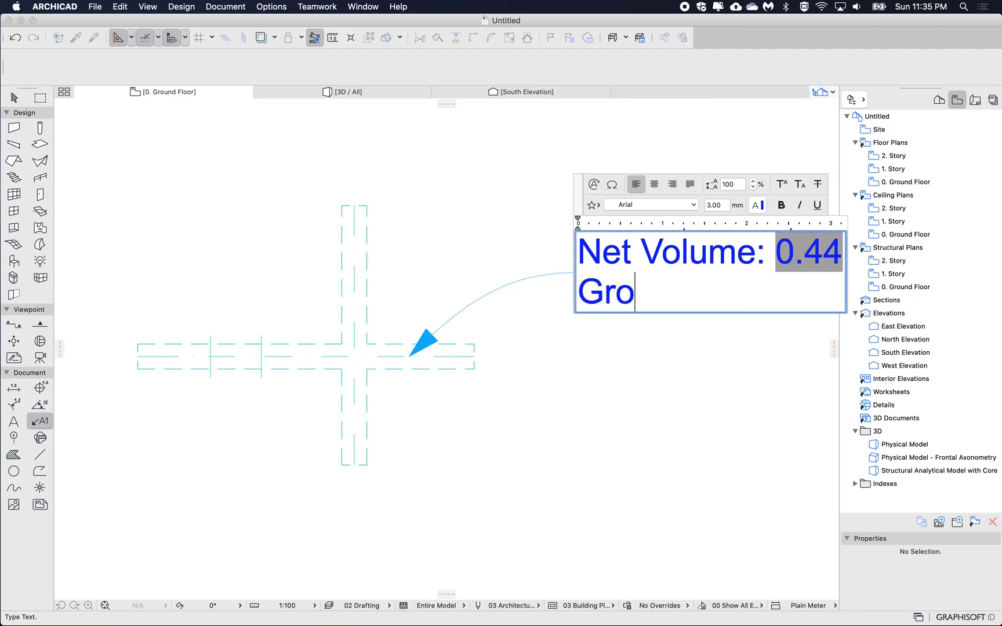
pyautogui.write('ss Volume:')
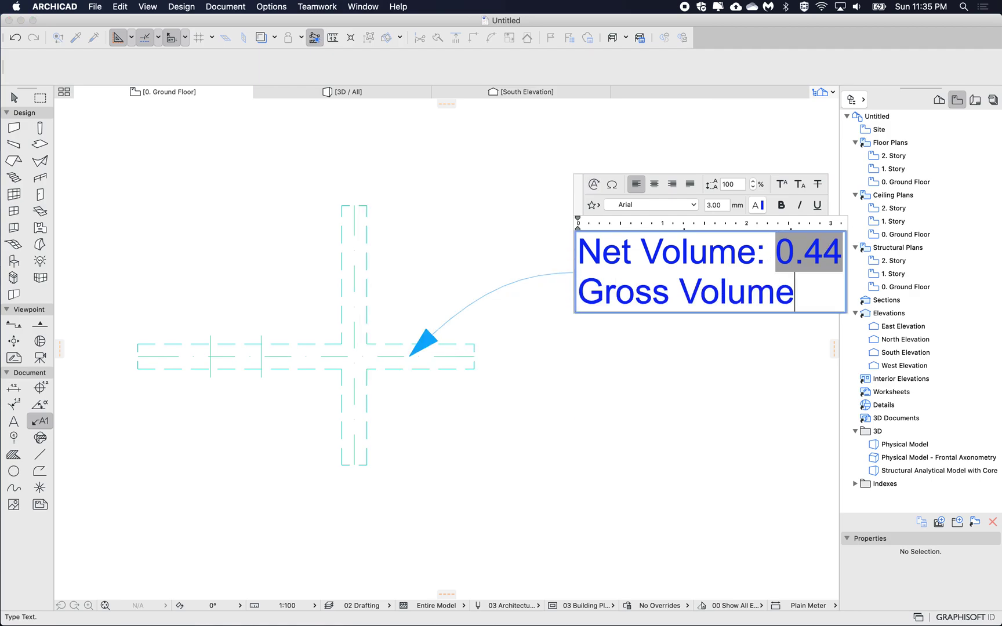
pyautogui.click(594, 184)
pyautogui.write('gross')
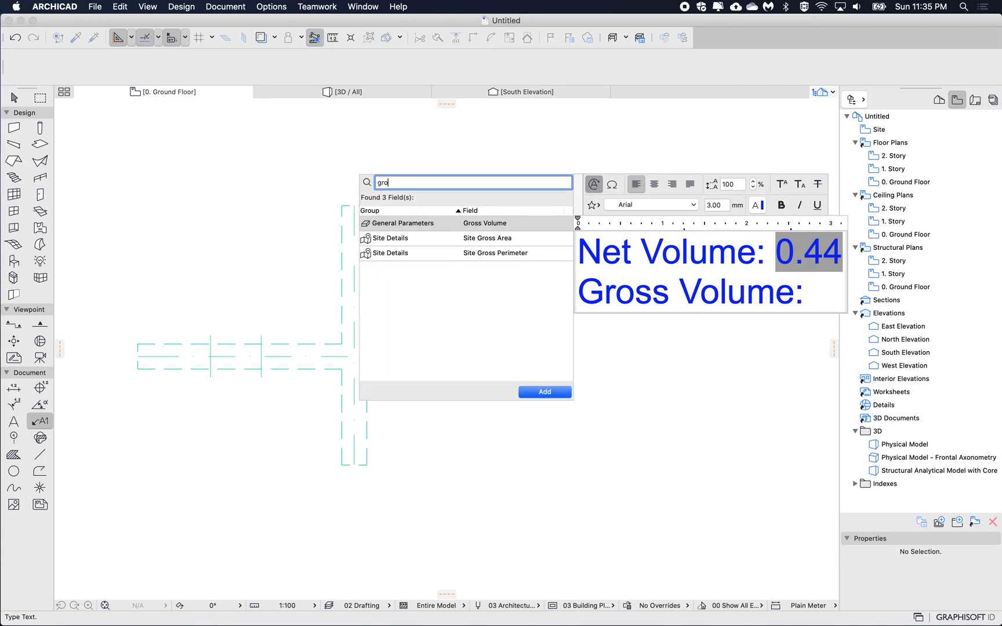
pyautogui.click(453, 226)
pyautogui.doubleClick(453, 225)
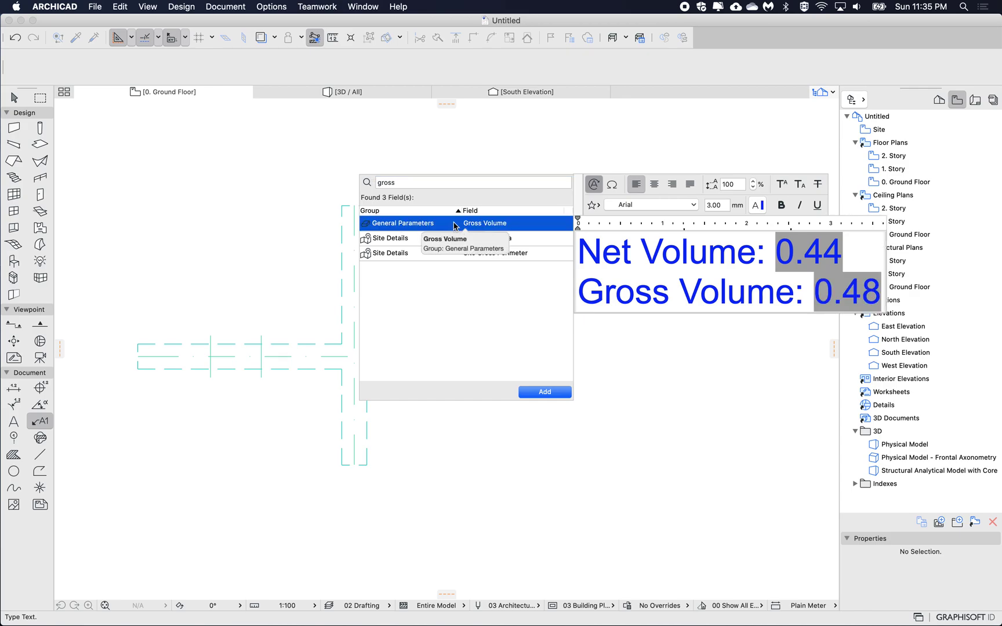
pyautogui.click(766, 350)
pyautogui.click(659, 380)
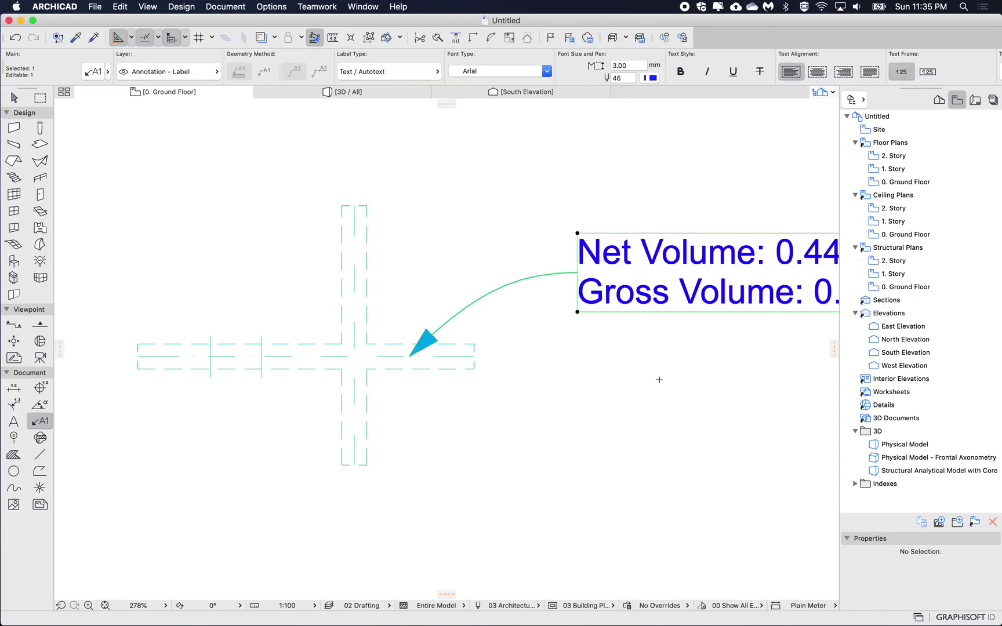
# Drag a copy of the beam and its label further down the plan
pyautogui.scroll(-3, 659, 380)
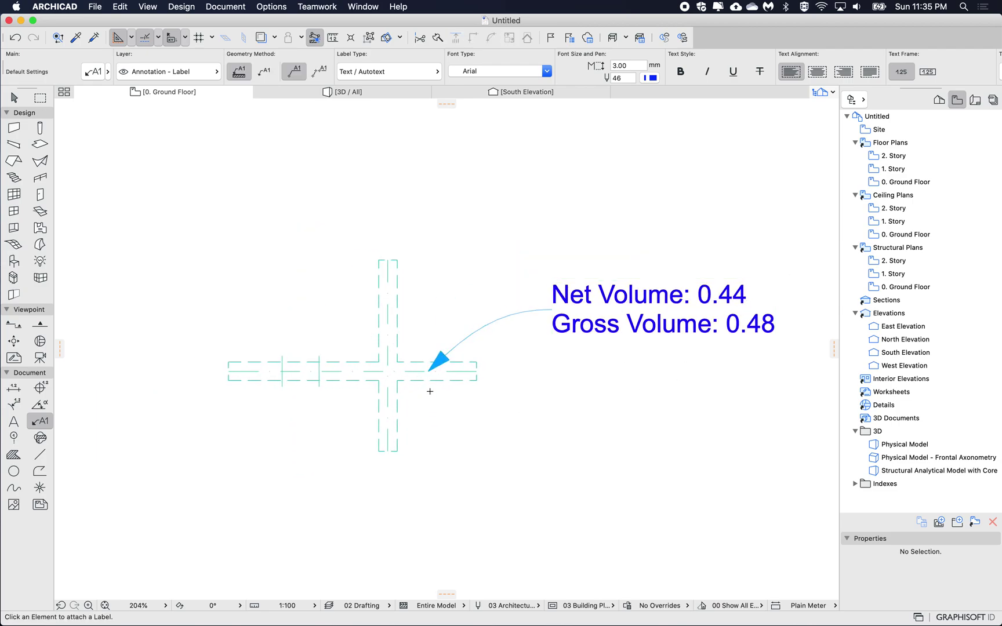
pyautogui.click(420, 374)
pyautogui.click(465, 343)
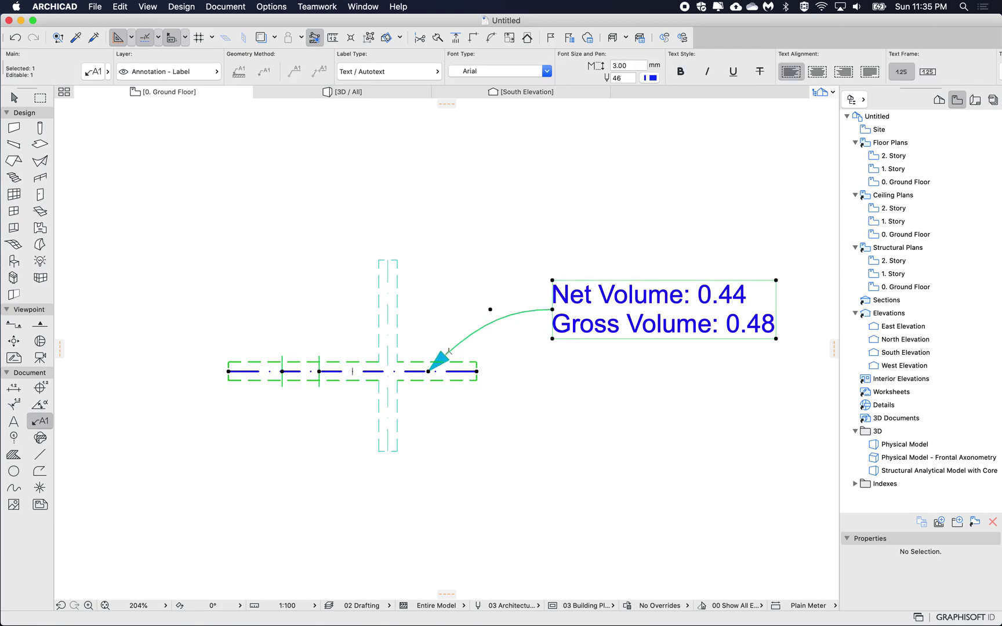
pyautogui.scroll(-3, 450, 351)
pyautogui.press('super+d')
pyautogui.click(476, 229)
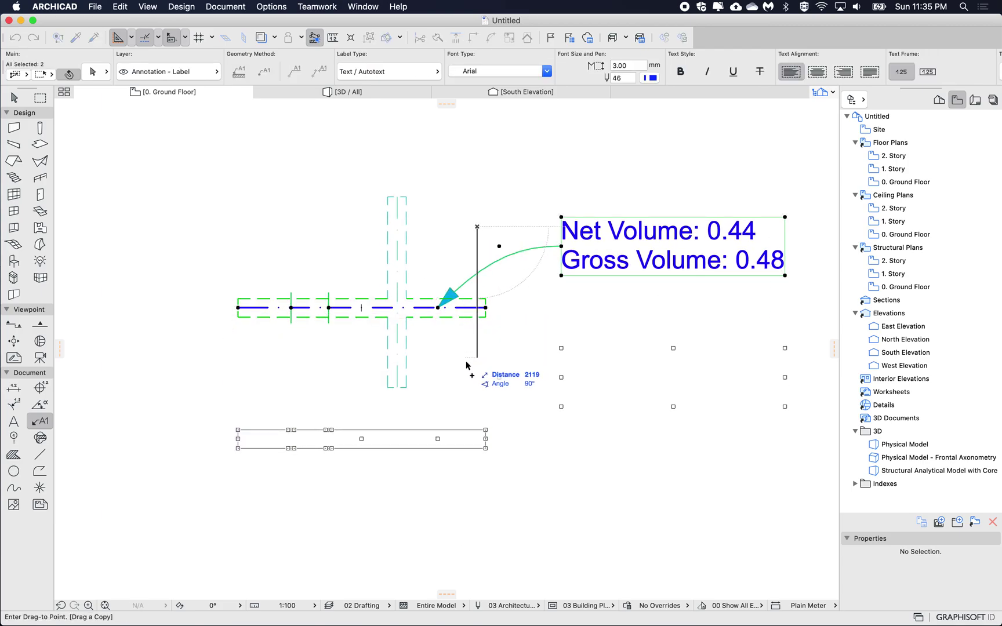
pyautogui.click(473, 395)
# Select the lower beam copy instead of the vertical cross beam
pyautogui.scroll(-2, 474, 368)
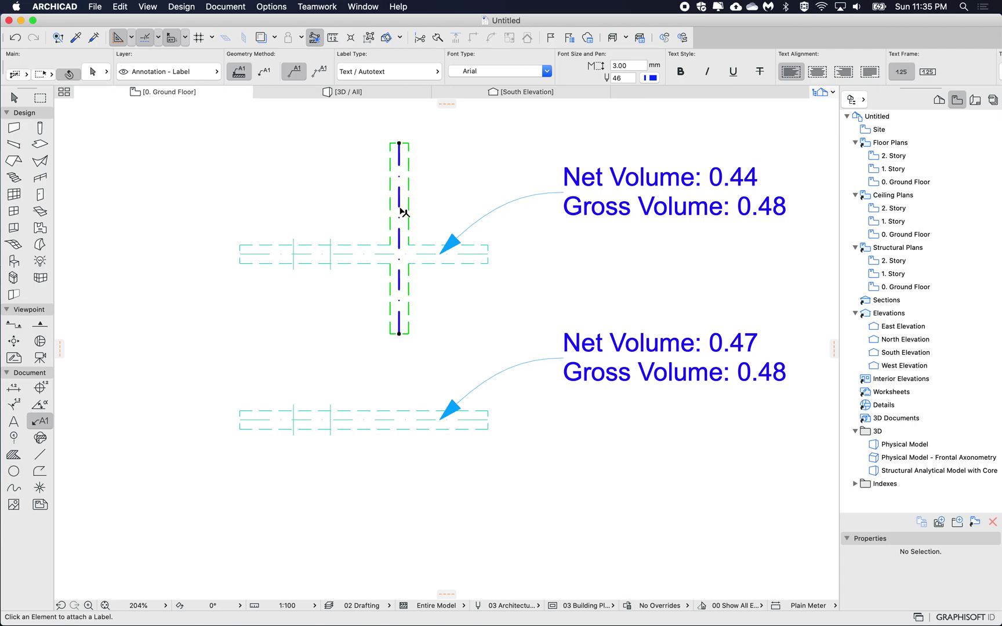
pyautogui.keyDown('shift'); pyautogui.click(400, 224); pyautogui.keyUp('shift')
pyautogui.press('Escape')
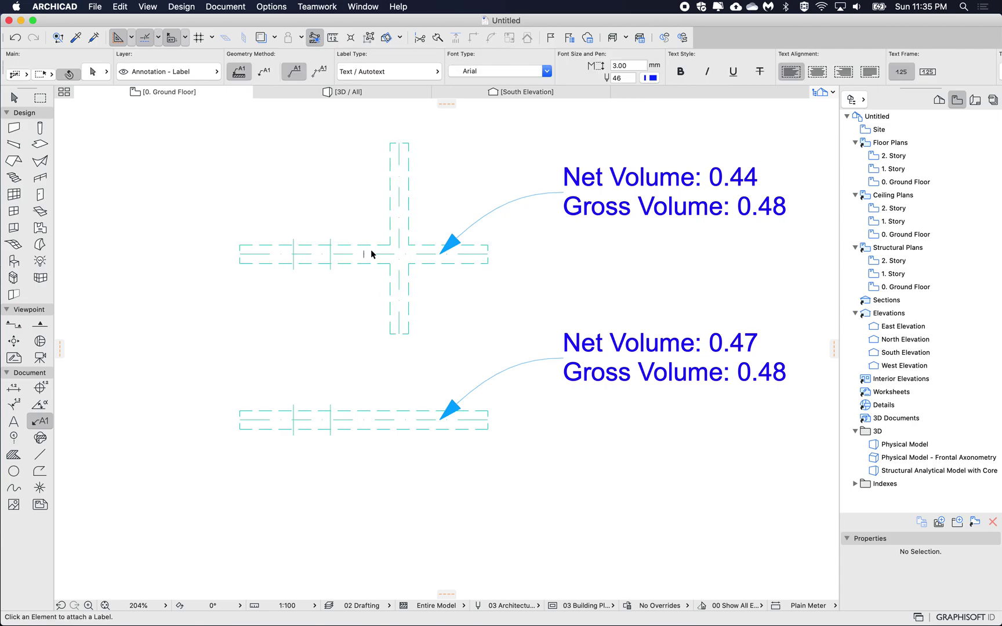
pyautogui.keyDown('shift'); pyautogui.click(331, 417); pyautogui.keyUp('shift')
# Select only the upper horizontal beam and show the selection in 3D with F5
pyautogui.press('Escape')
pyautogui.keyDown('shift'); pyautogui.click(293, 419); pyautogui.keyUp('shift')
pyautogui.press('Escape')
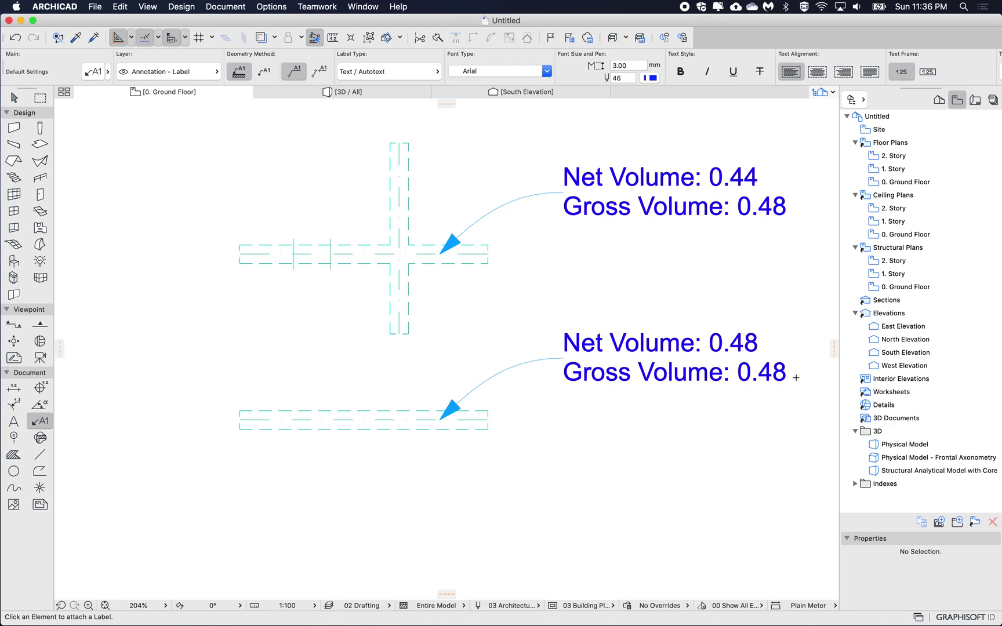
pyautogui.keyDown('shift'); pyautogui.click(340, 250); pyautogui.keyUp('shift')
pyautogui.keyDown('shift'); pyautogui.click(359, 295); pyautogui.keyUp('shift')
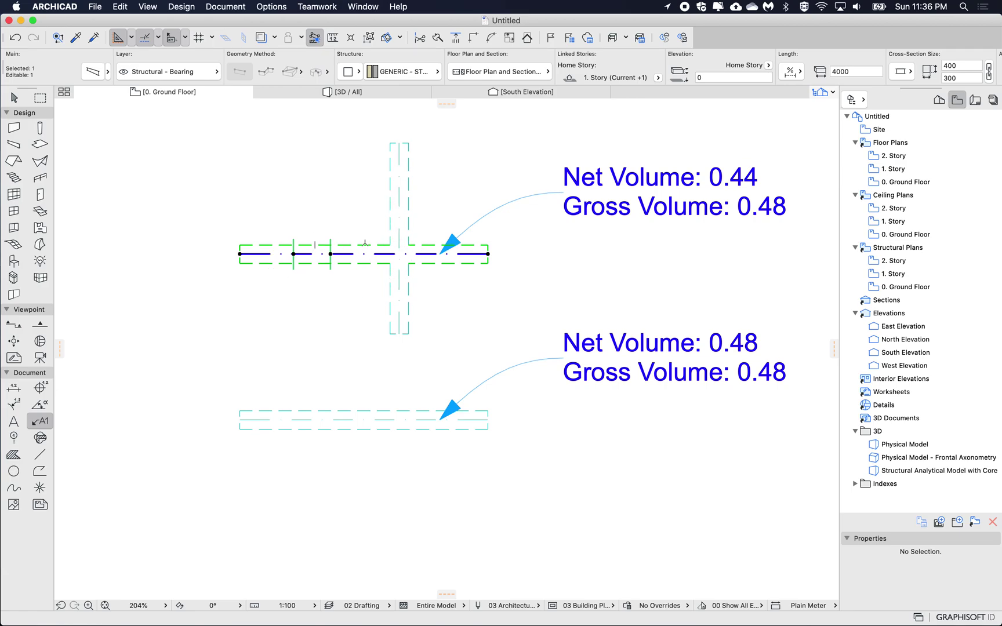
pyautogui.scroll(2, 296, 245)
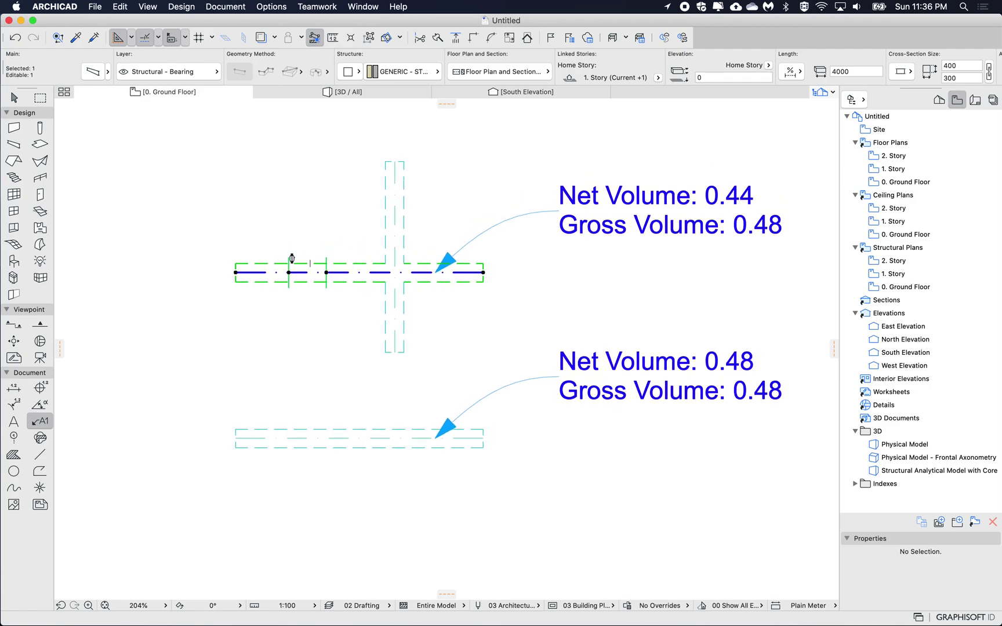
pyautogui.press('F5')
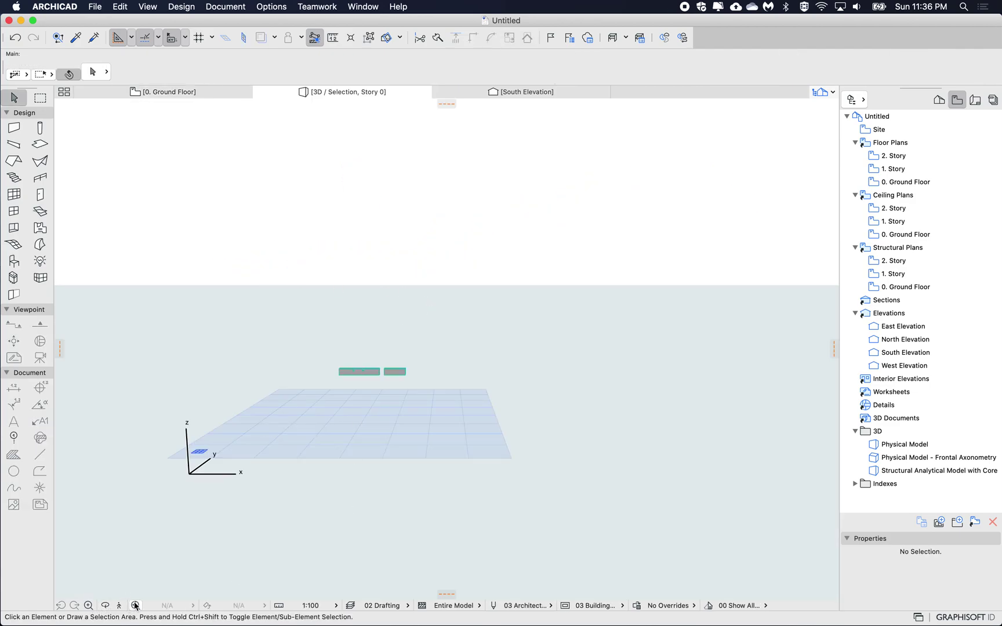
# Fit and zoom the 3D view to inspect the two holes, then go back to the Ground Floor plan
pyautogui.click(135, 605)
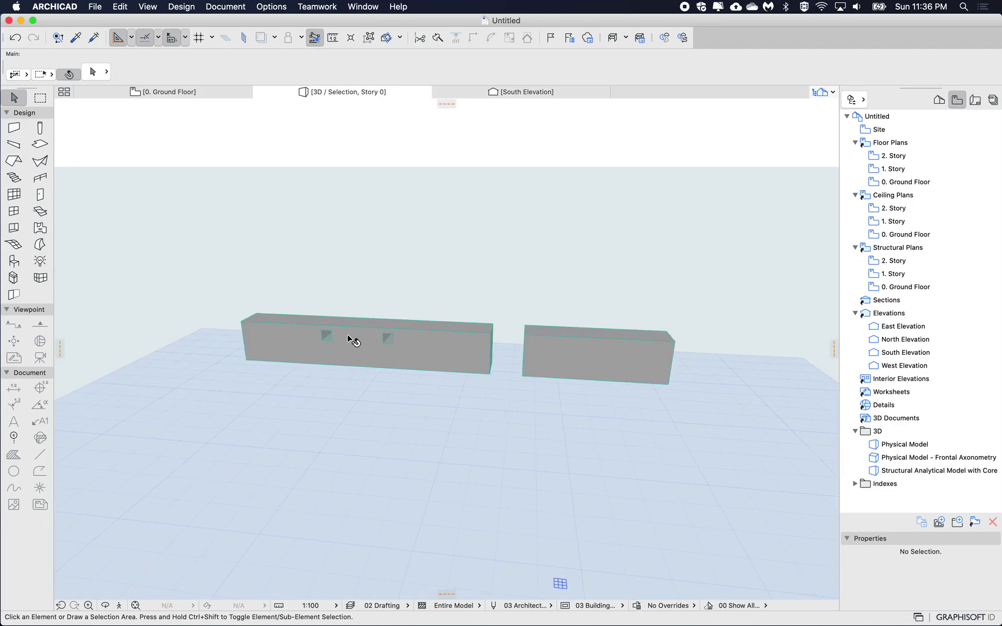
pyautogui.scroll(8, 388, 347)
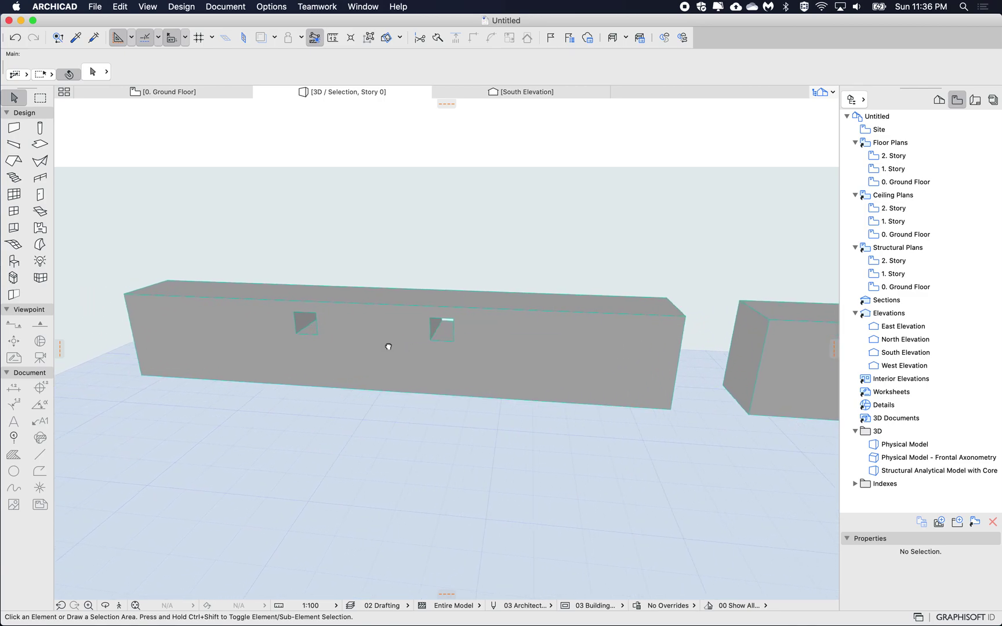
pyautogui.scroll(-4, 388, 347)
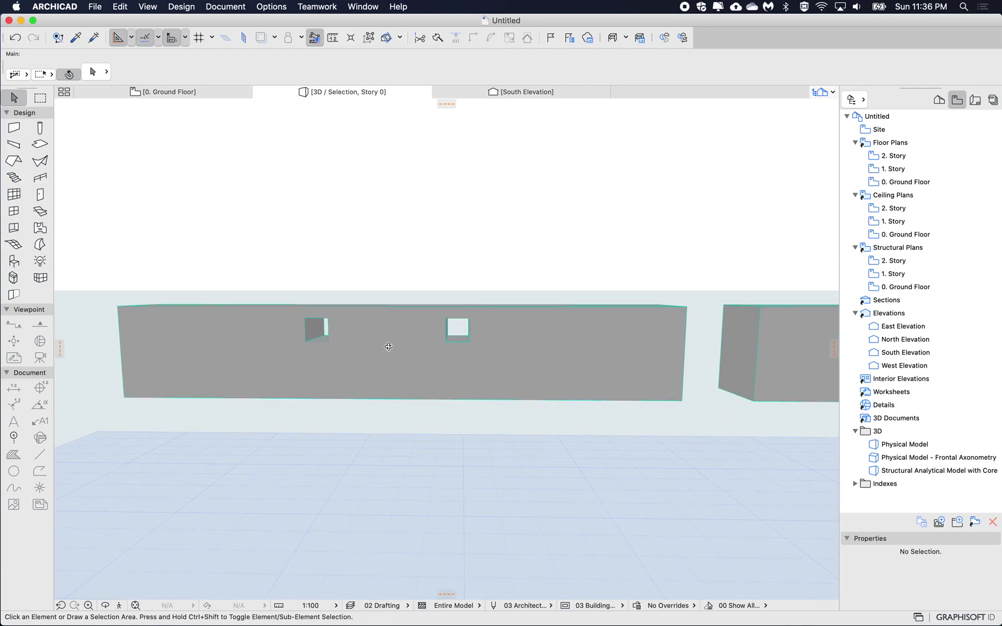
pyautogui.keyDown('shift'); pyautogui.scroll(5, 388, 347); pyautogui.keyUp('shift')
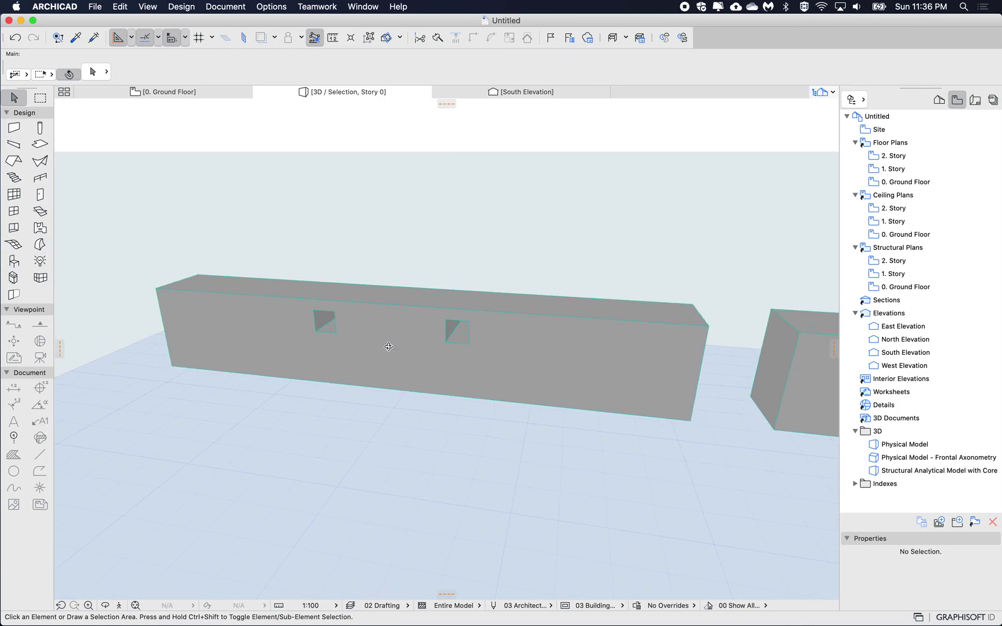
pyautogui.click(212, 90)
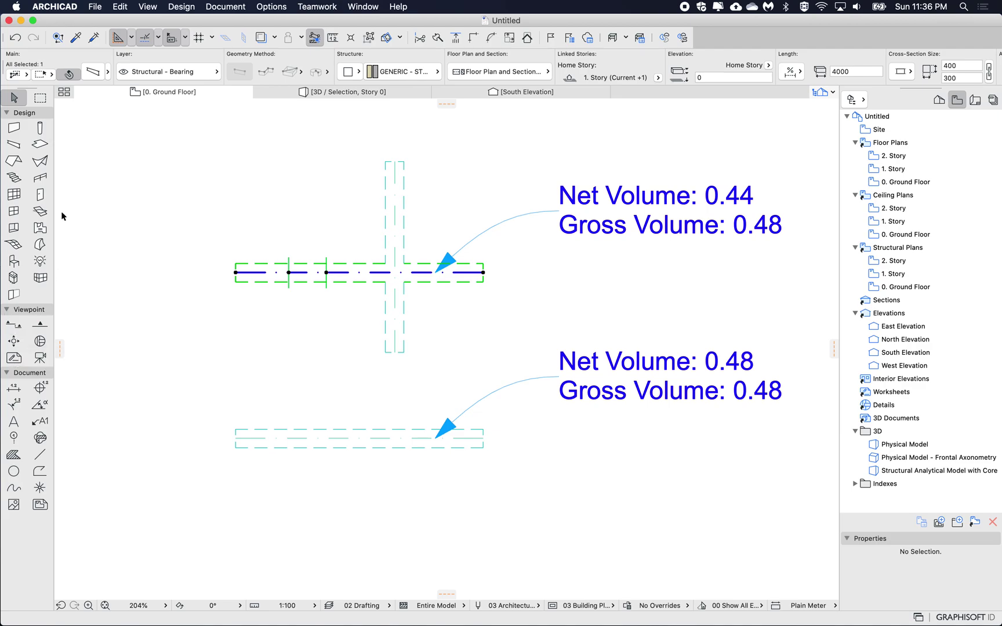
# Cut openings into both the upper and the lower beam with the Opening tool
pyautogui.click(17, 228)
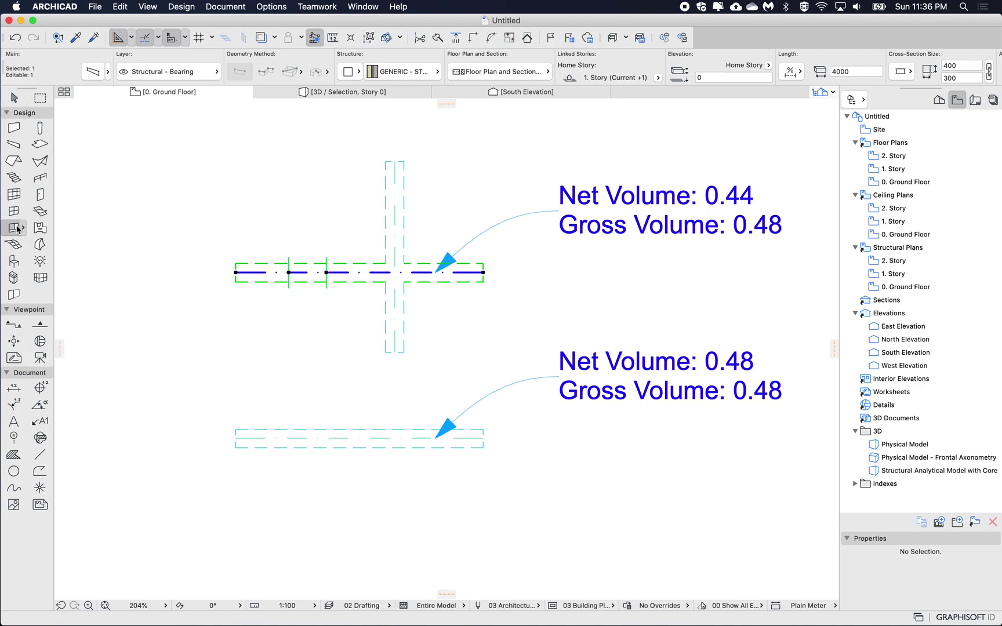
pyautogui.press('Escape')
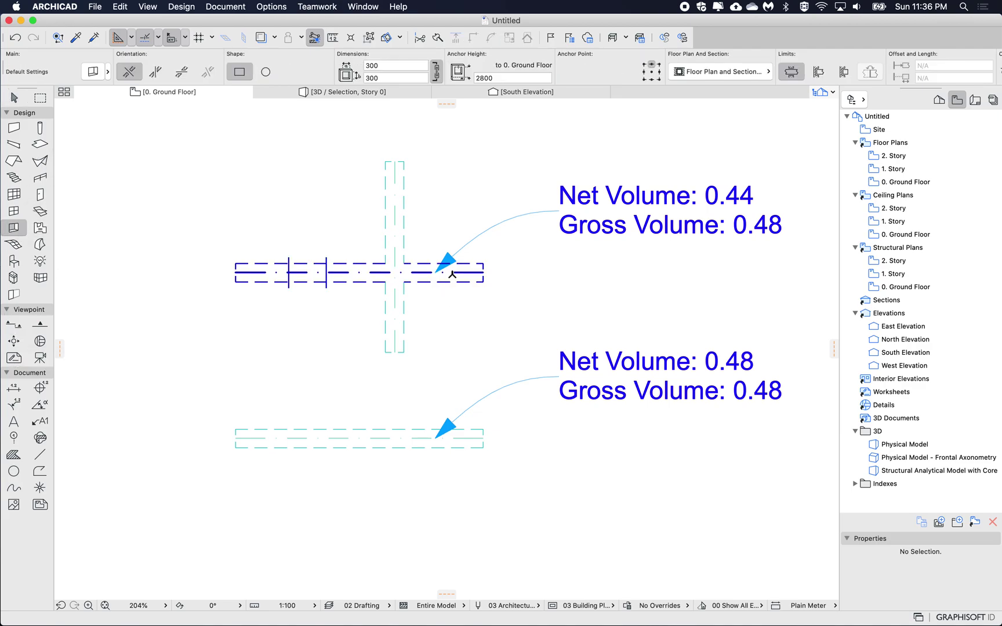
pyautogui.click(447, 272)
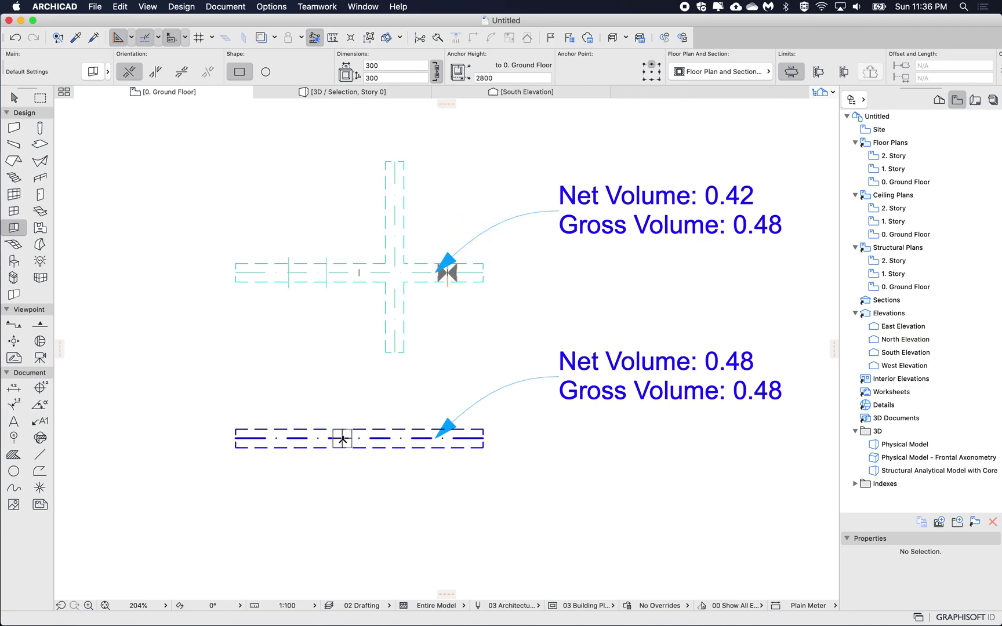
pyautogui.click(342, 439)
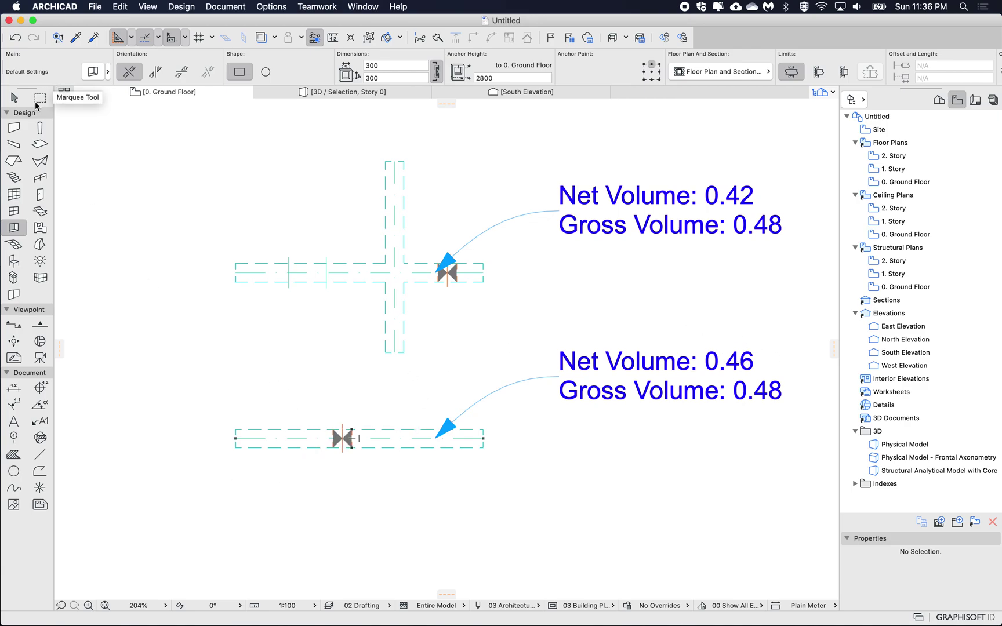
# Delete the lower beam's opening, leaving only the upper beam cut (Net Volume 0.42)
pyautogui.click(16, 98)
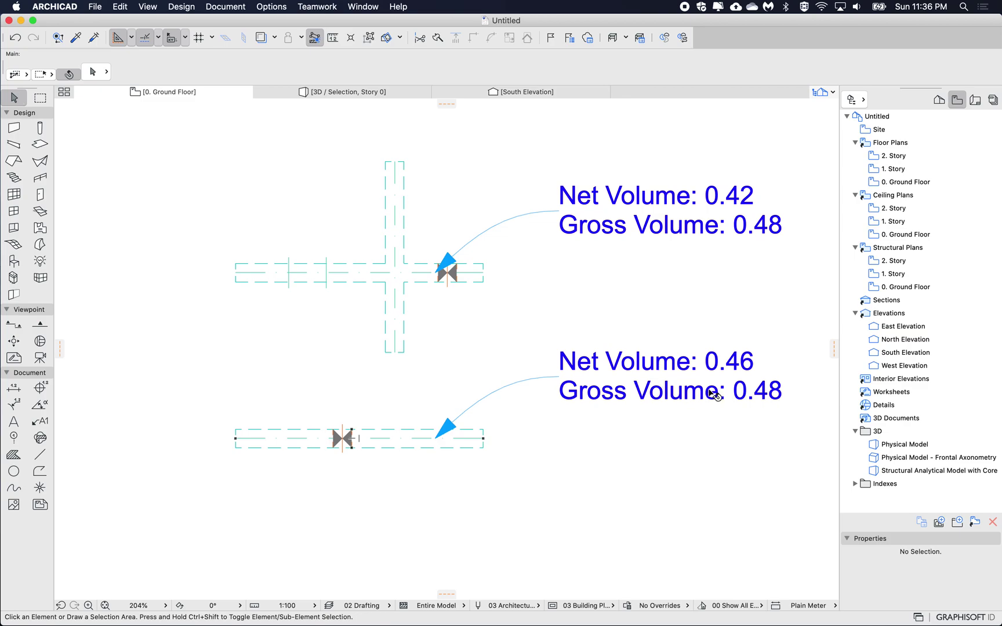
pyautogui.click(345, 439)
pyautogui.click(346, 474)
pyautogui.click(342, 438)
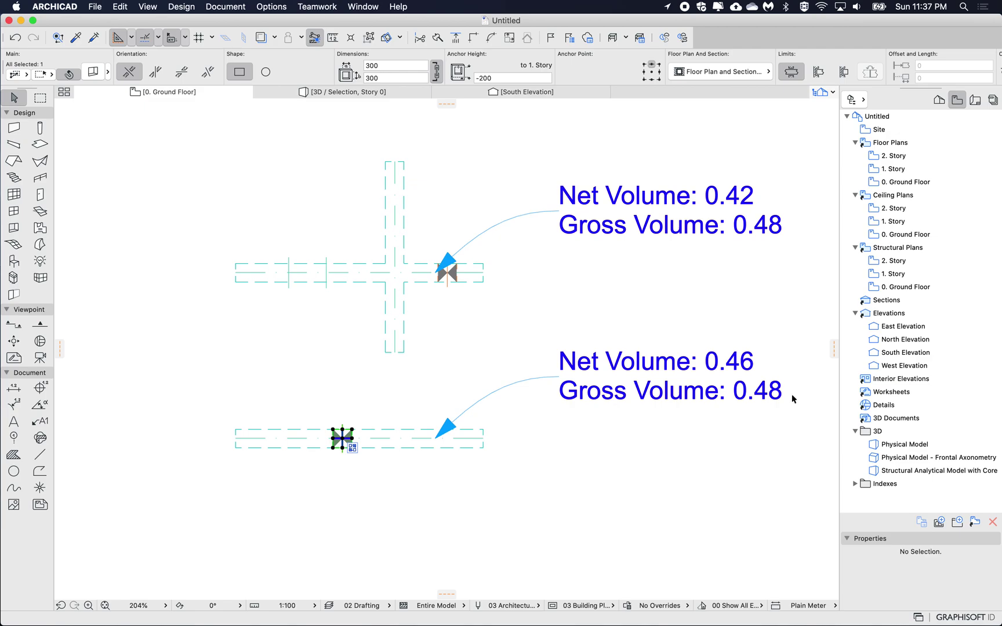
pyautogui.click(640, 433)
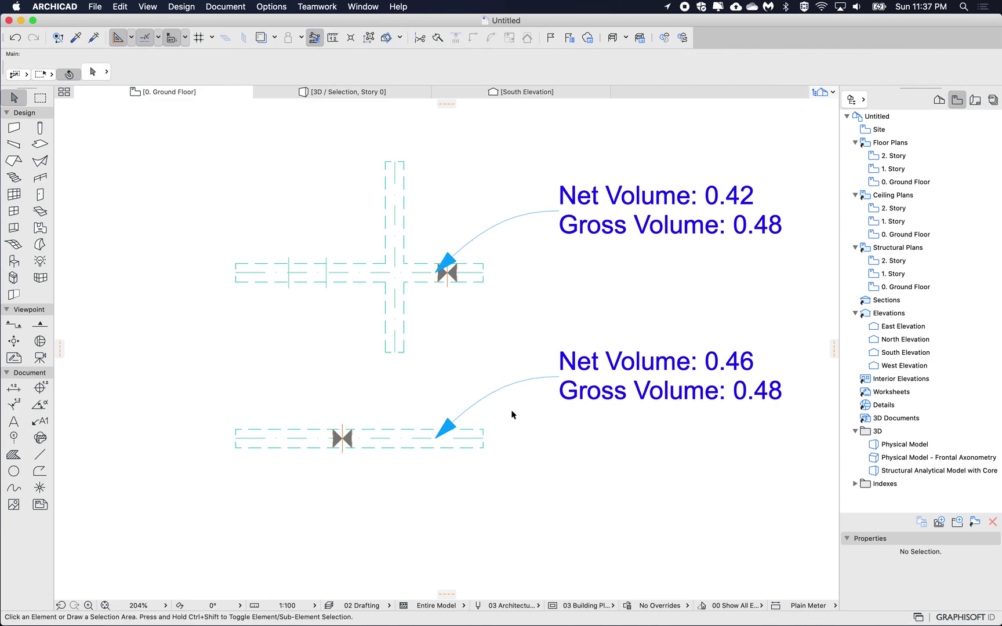
pyautogui.click(341, 442)
pyautogui.click(328, 510)
pyautogui.click(343, 451)
pyautogui.press('Delete')
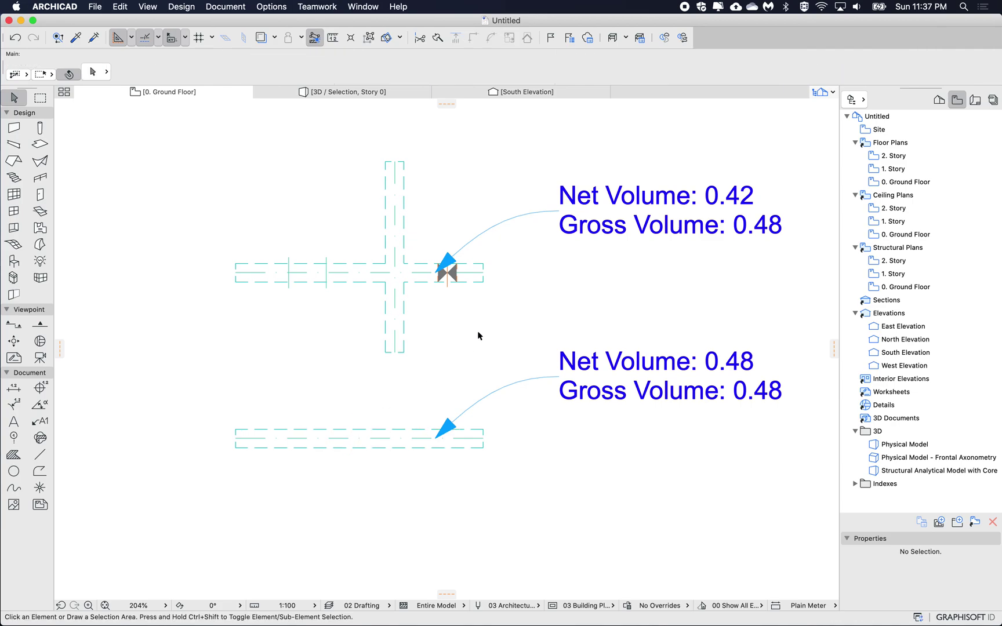
pyautogui.click(940, 100)
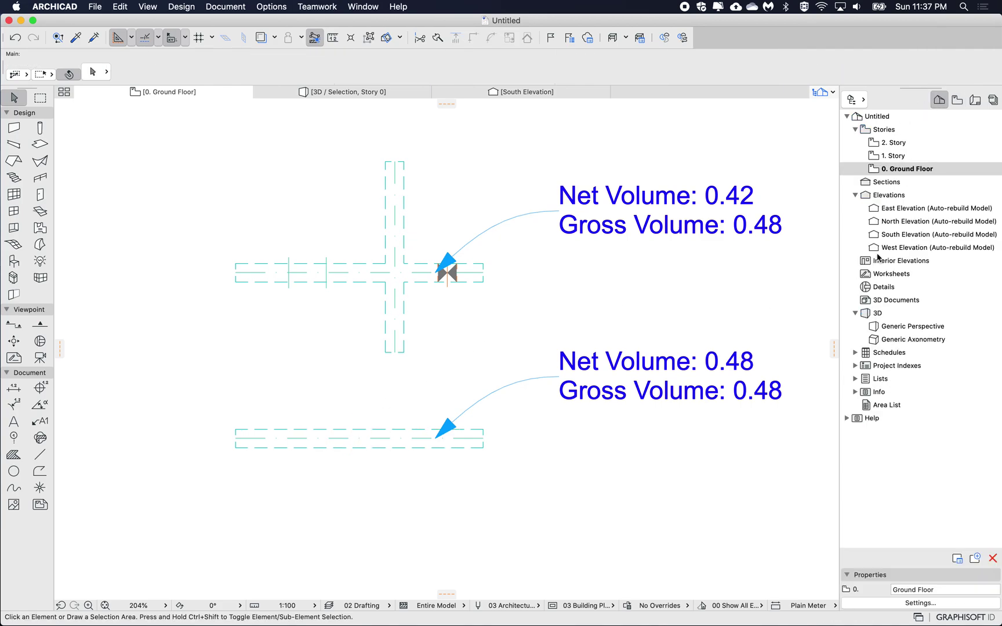
# Add a new scheme named 'Beam Volume' under Schedules > Elements in the Project Map
pyautogui.click(855, 353)
pyautogui.rightClick(884, 367)
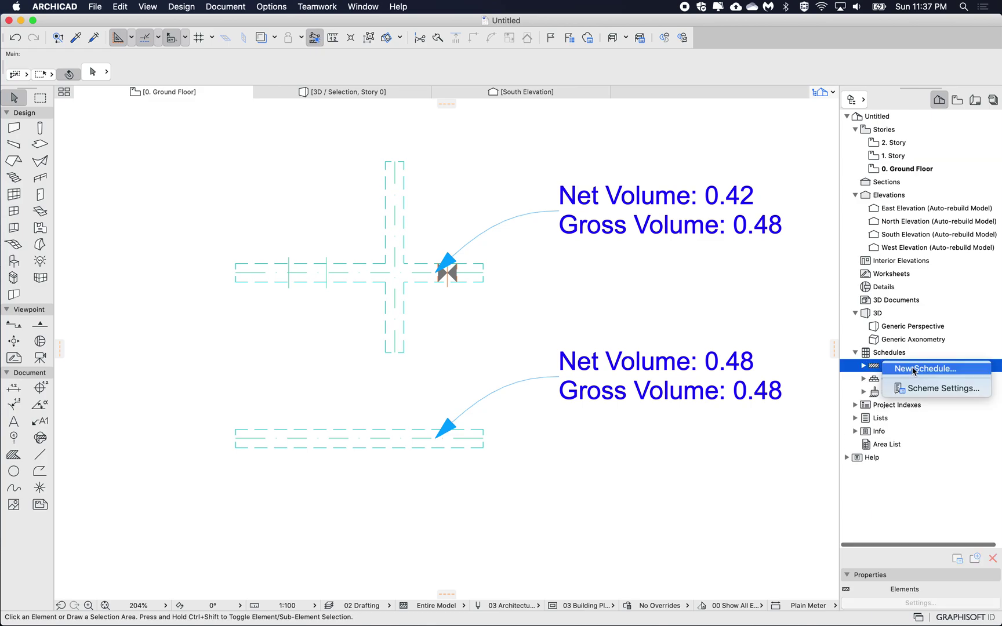
pyautogui.click(913, 369)
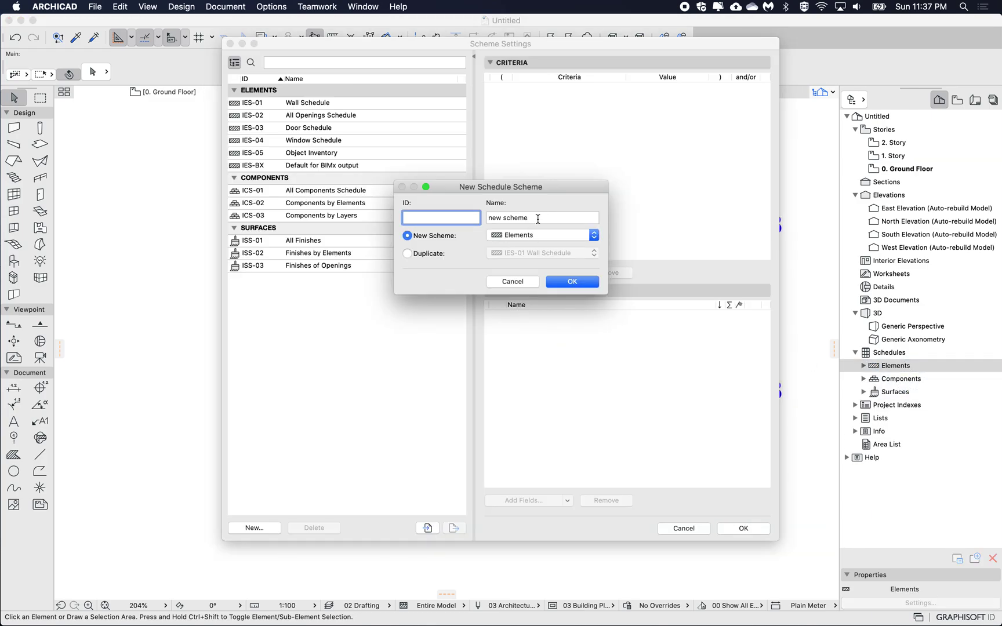
pyautogui.press('Tab')
pyautogui.write('B')
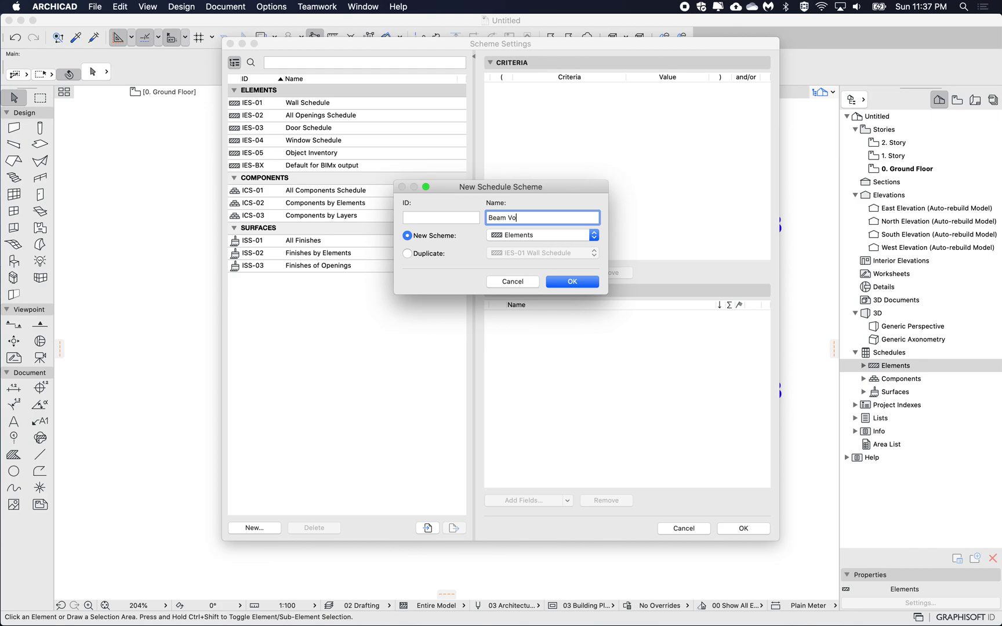
pyautogui.write('eam Volume')
pyautogui.press('Return')
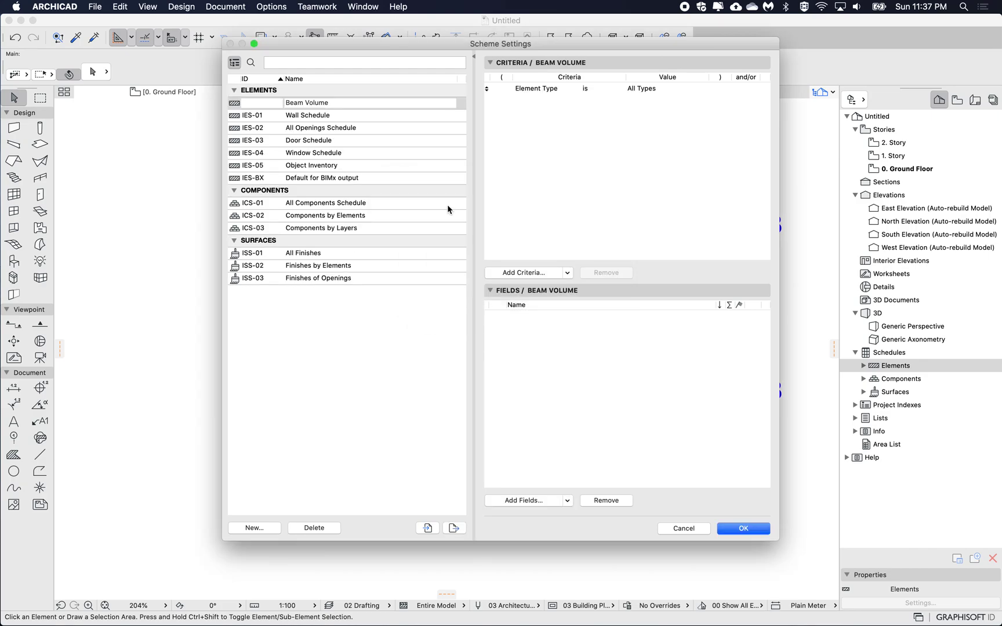
# Set the schedule criterion to Element Type is Beam
pyautogui.click(629, 91)
pyautogui.click(700, 89)
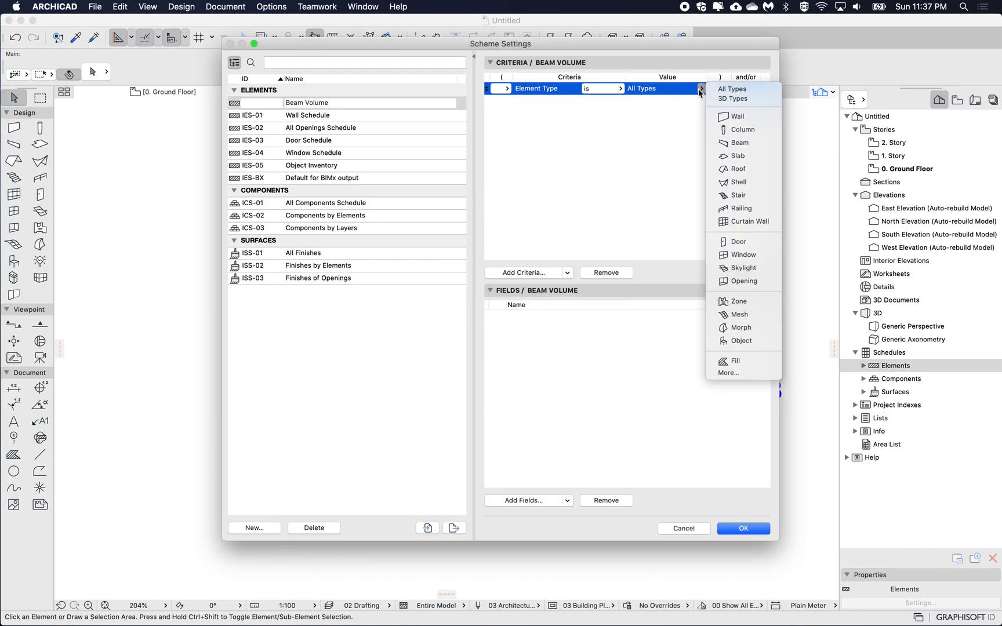
pyautogui.click(745, 143)
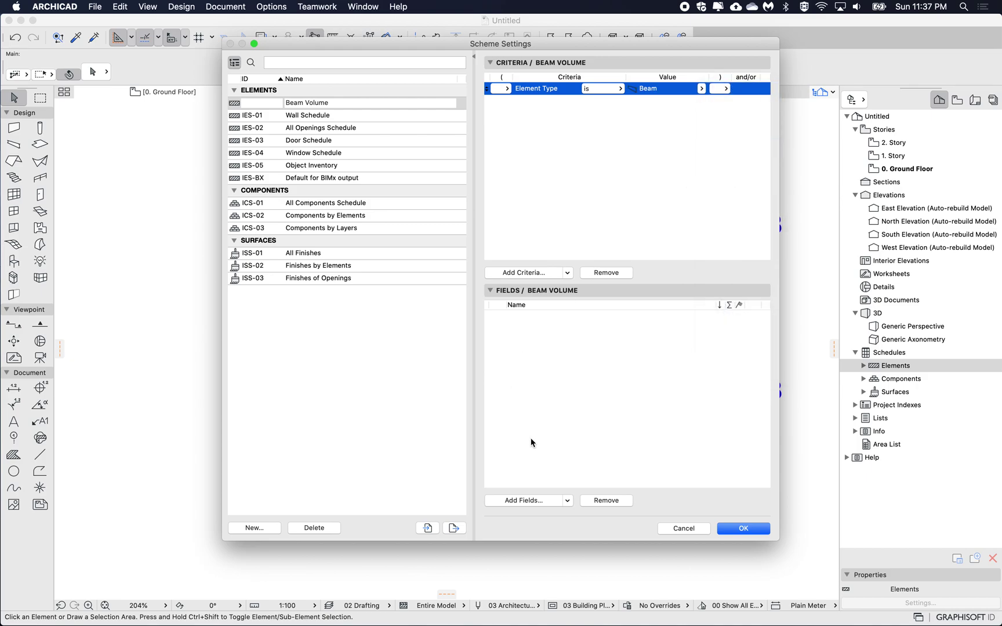
# Add Element ID, Net Volume and Gross Volume fields, then confirm the scheme settings
pyautogui.click(520, 502)
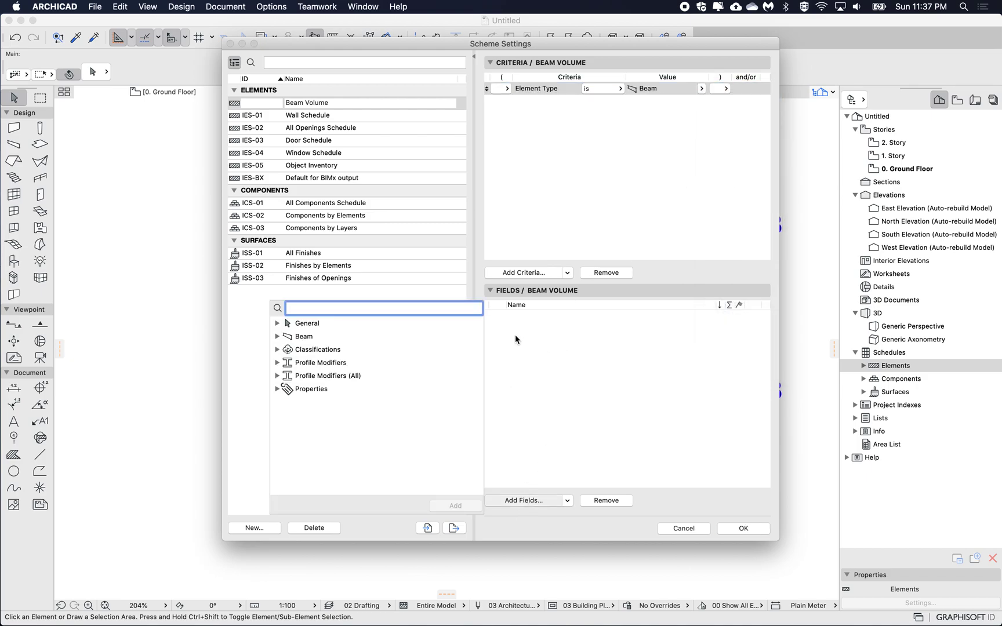
pyautogui.write('element')
pyautogui.doubleClick(416, 348)
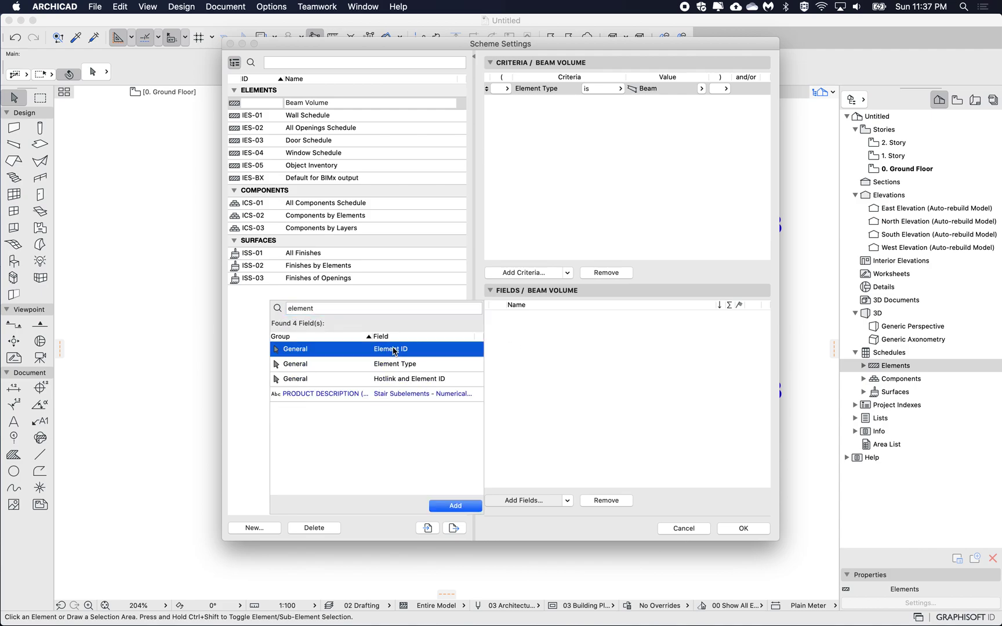
pyautogui.doubleClick(324, 310)
pyautogui.write('volum')
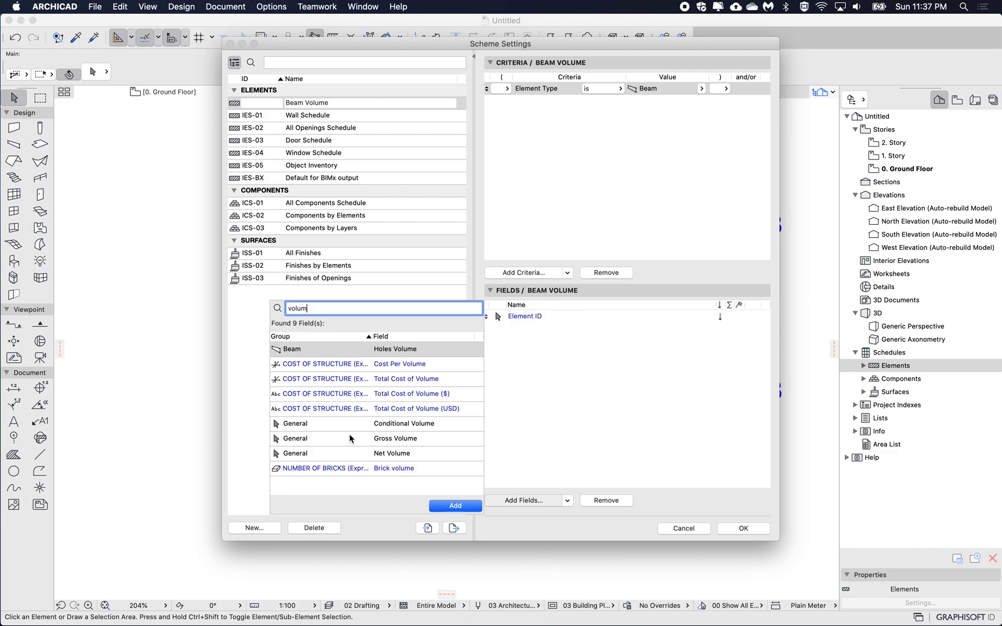
pyautogui.click(366, 354)
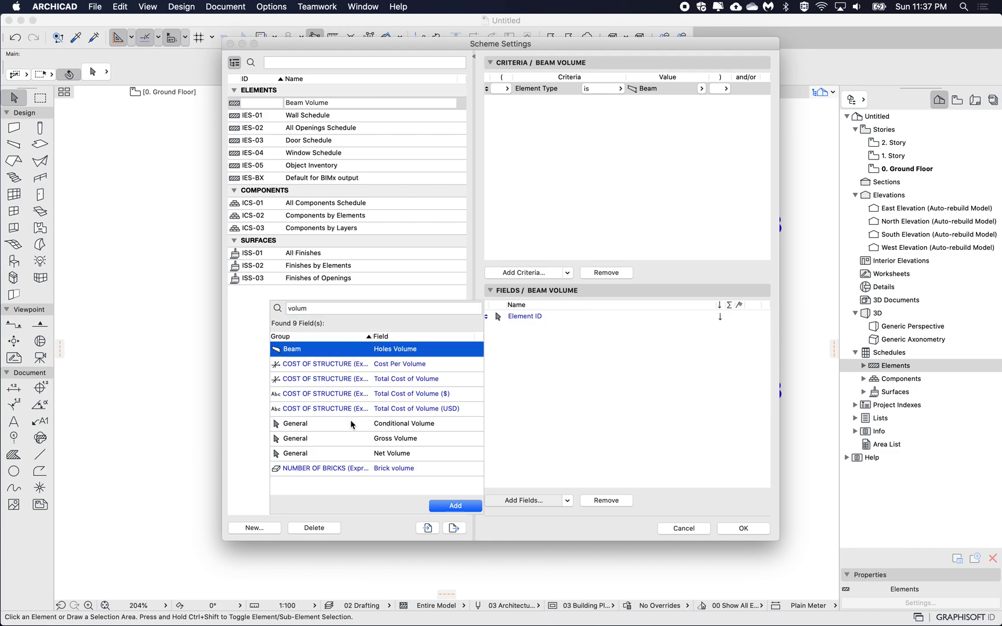
pyautogui.click(352, 440)
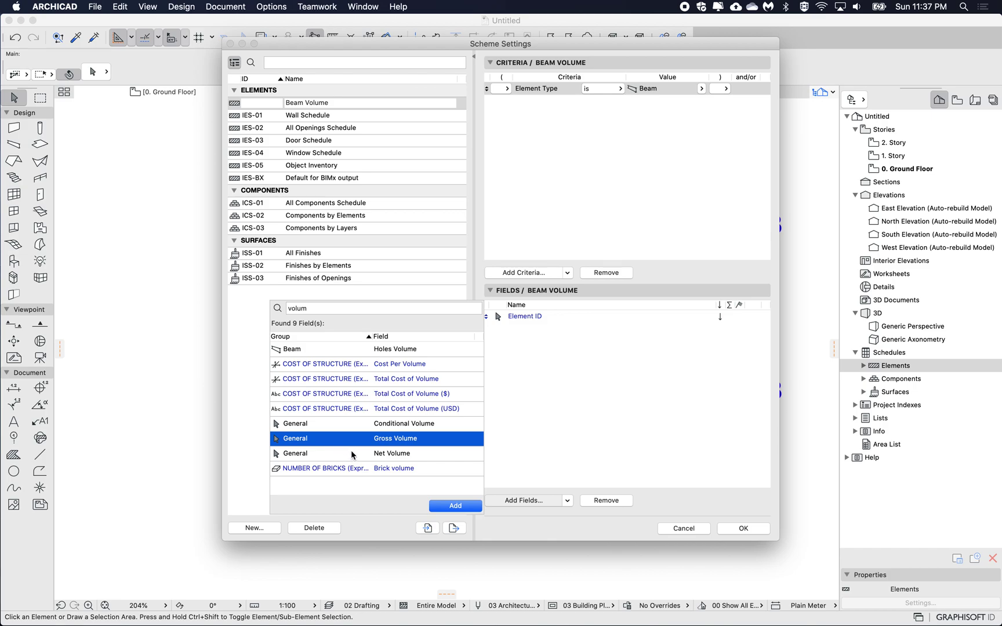
pyautogui.doubleClick(348, 450)
pyautogui.click(348, 439)
pyautogui.doubleClick(348, 439)
pyautogui.click(553, 383)
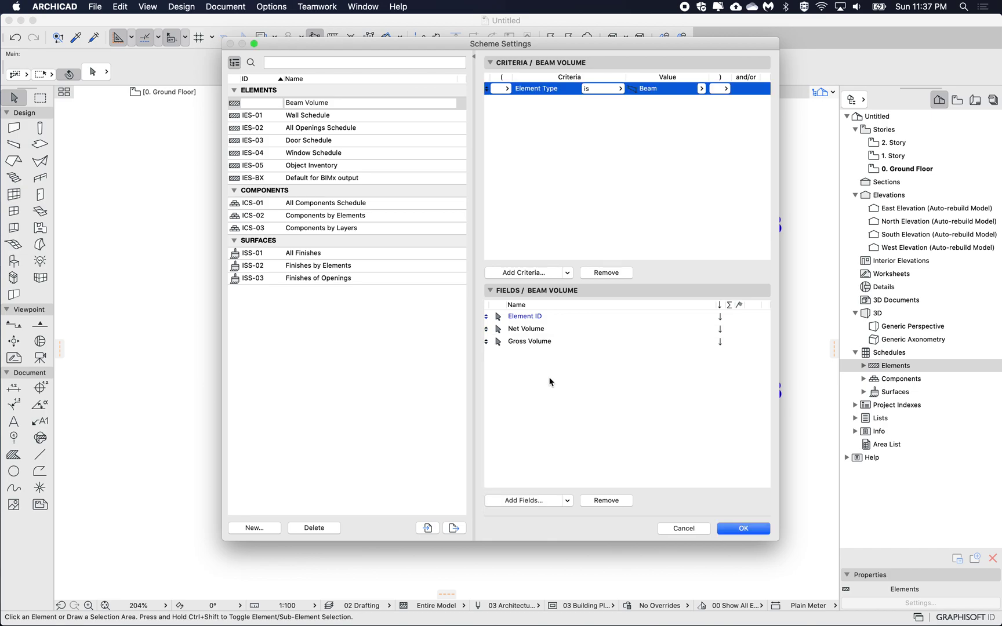
pyautogui.click(743, 528)
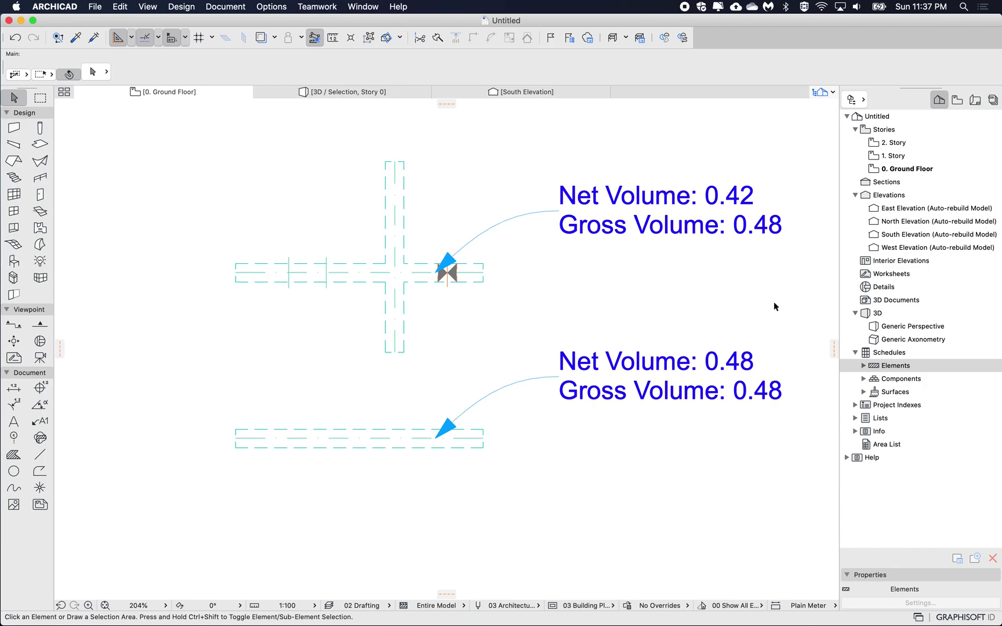
# Open the Beam Volume schedule from the Project Map
pyautogui.click(864, 366)
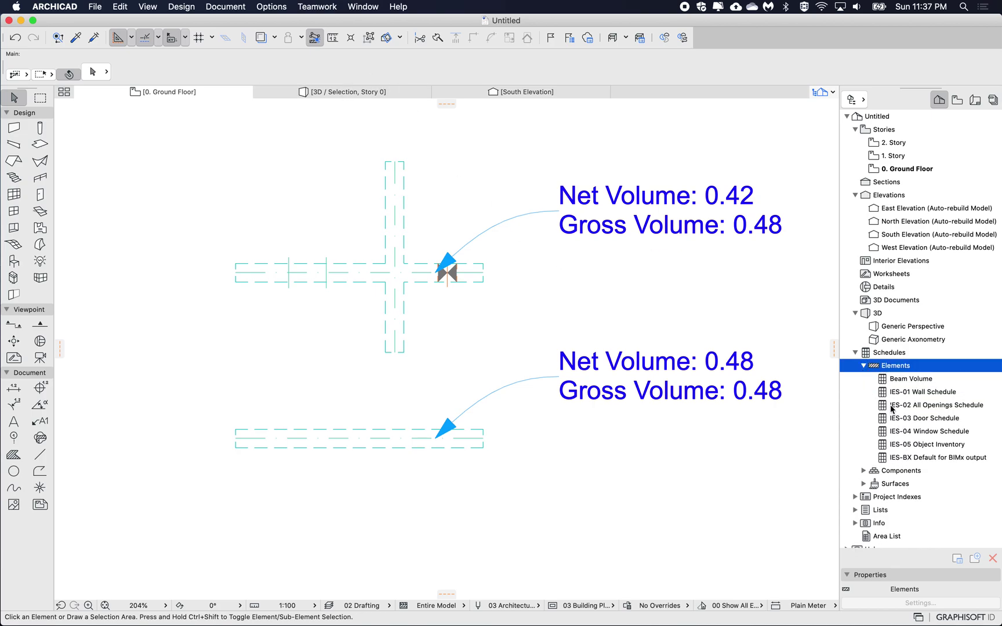
pyautogui.click(911, 379)
pyautogui.doubleClick(802, 378)
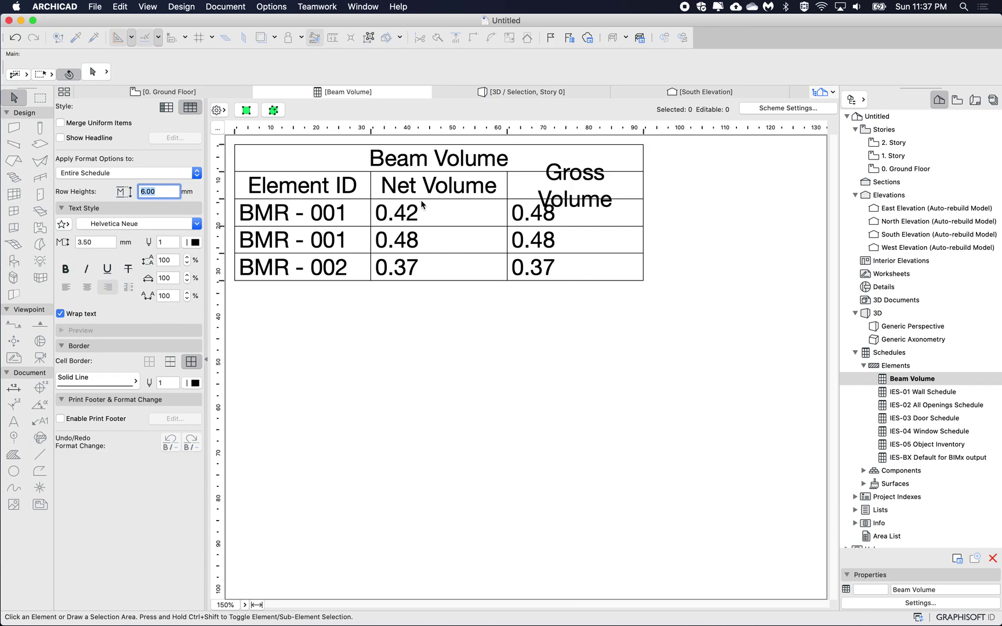
# Raise the schedule header row to about 13 mm, then inspect the Net and Gross Volume cells
pyautogui.click(221, 200)
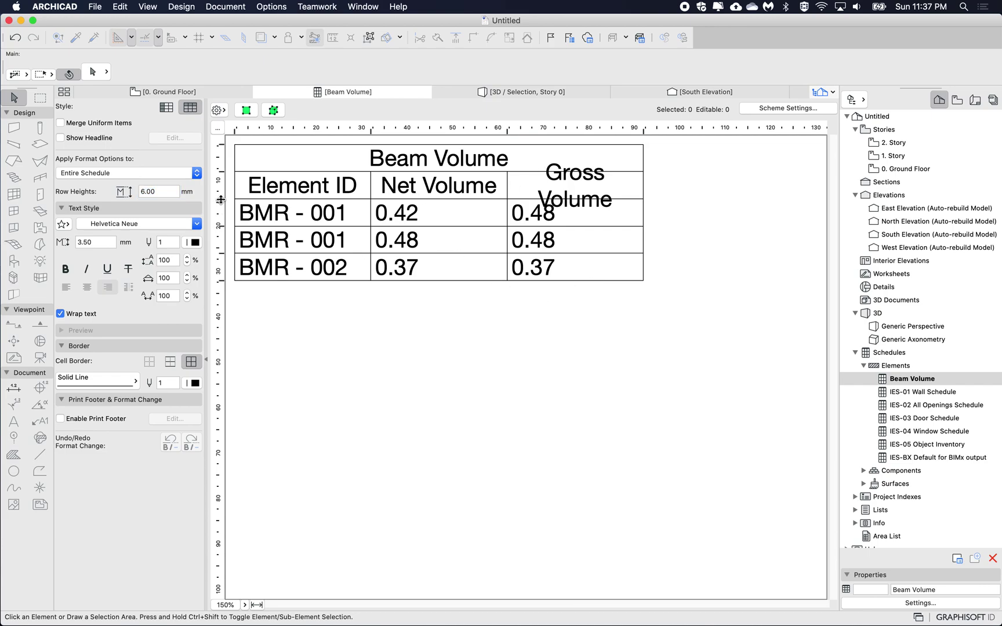
pyautogui.moveTo(221, 199); pyautogui.dragTo(218, 230)
pyautogui.click(431, 244)
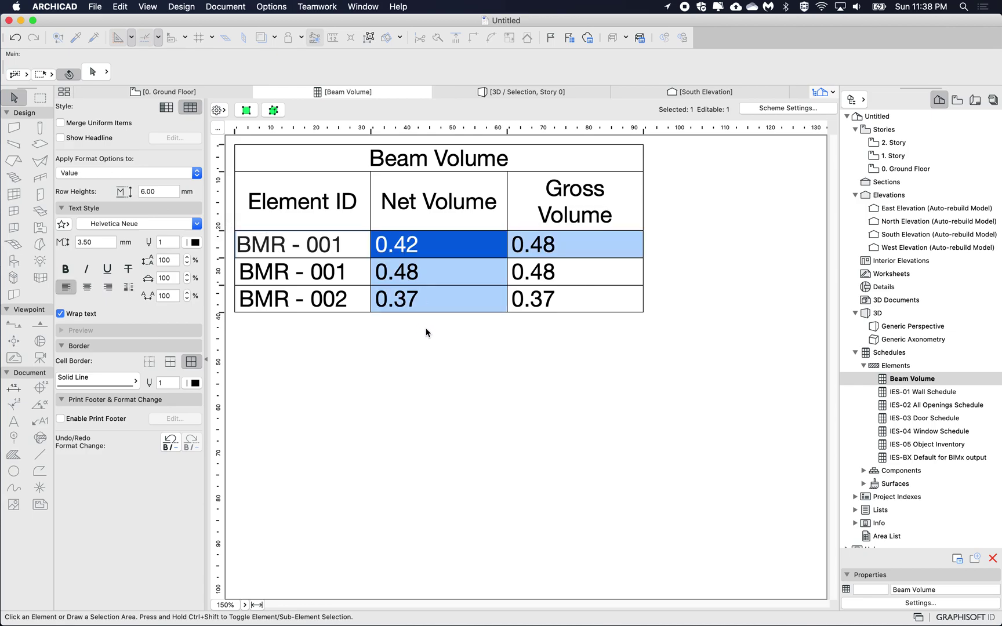
pyautogui.click(583, 243)
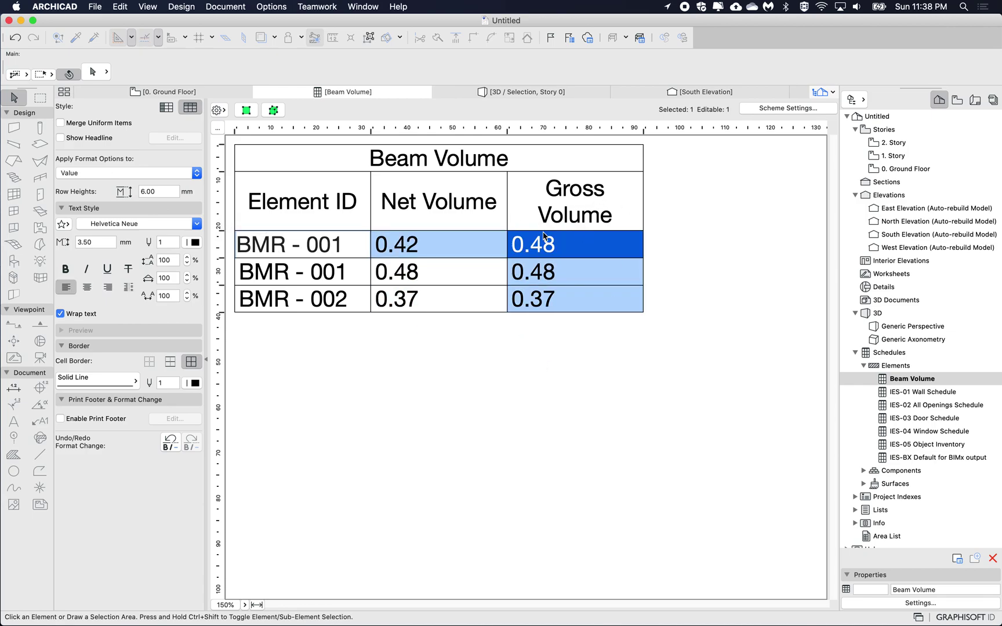
pyautogui.click(575, 298)
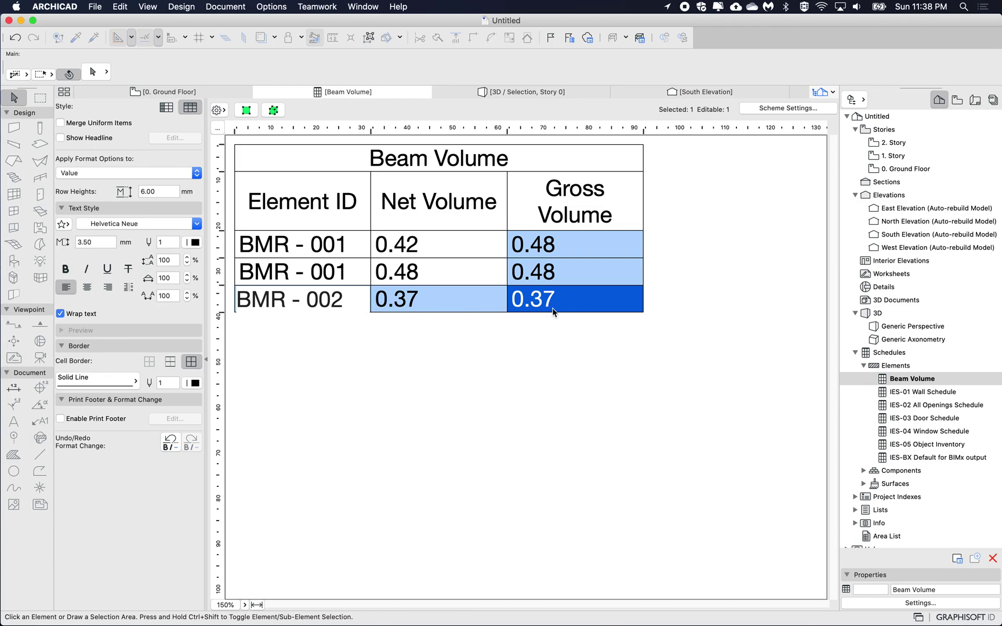
# Clear the cell selection and return to the Ground Floor plan
pyautogui.click(480, 349)
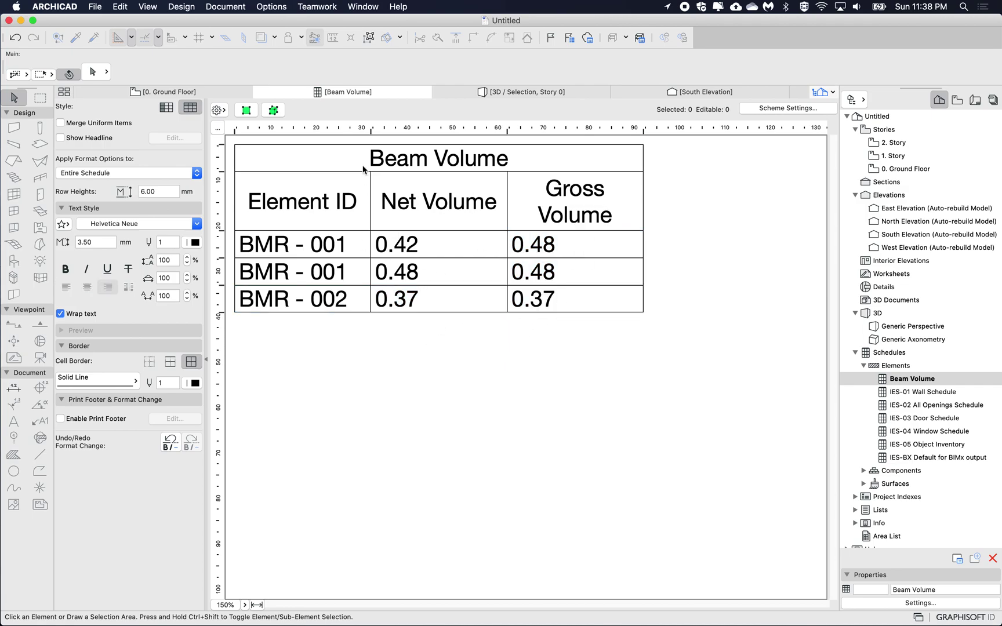
pyautogui.moveTo(163, 93)
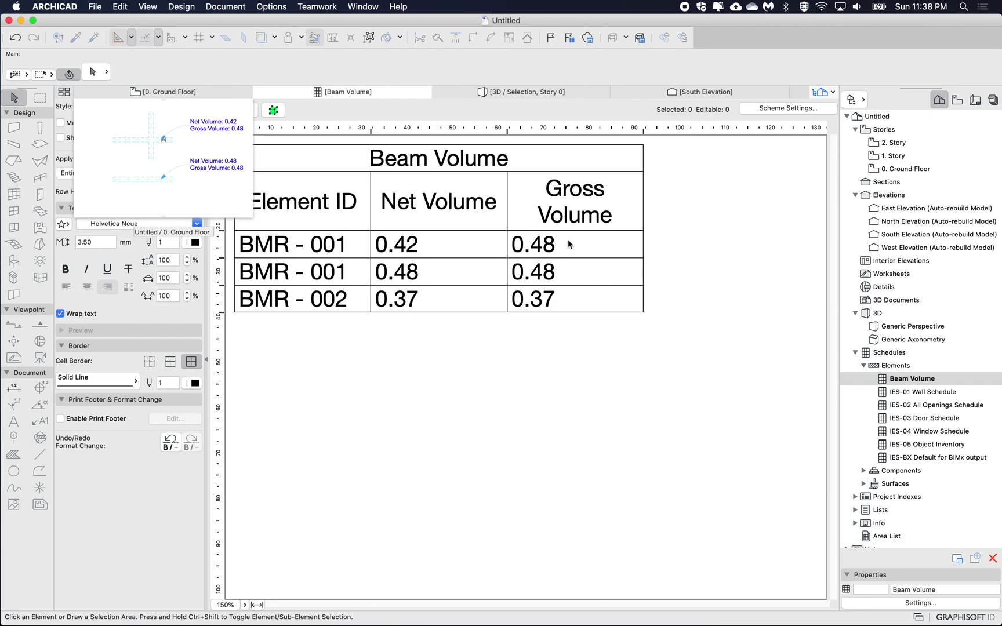
pyautogui.click(221, 94)
# Zoom the Ground Floor plan to frame the beams labelled 0.42/0.48 and 0.48/0.48
pyautogui.scroll(-2, 598, 273)
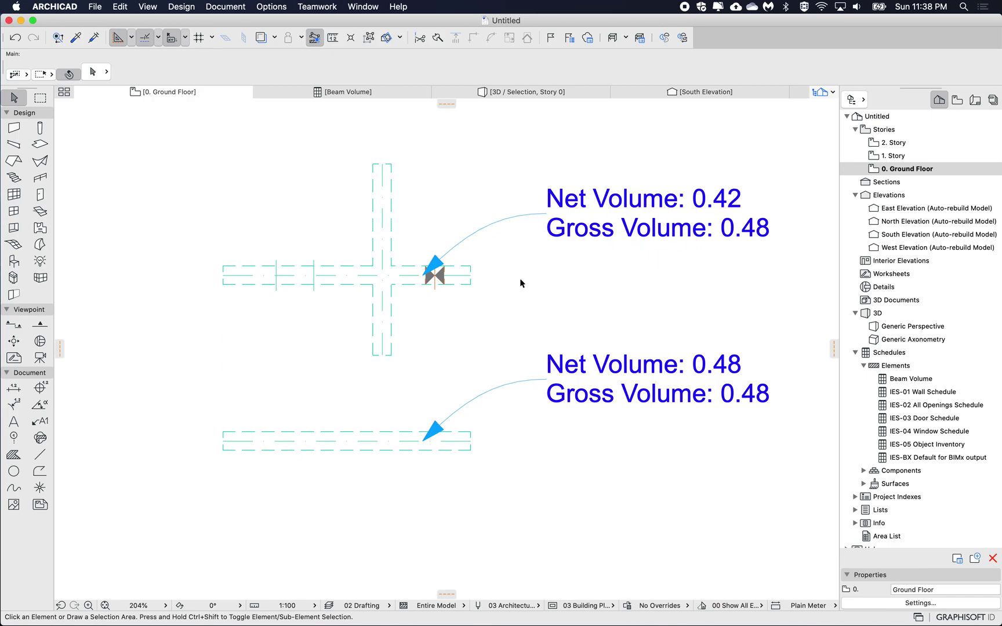
pyautogui.scroll(2, 522, 284)
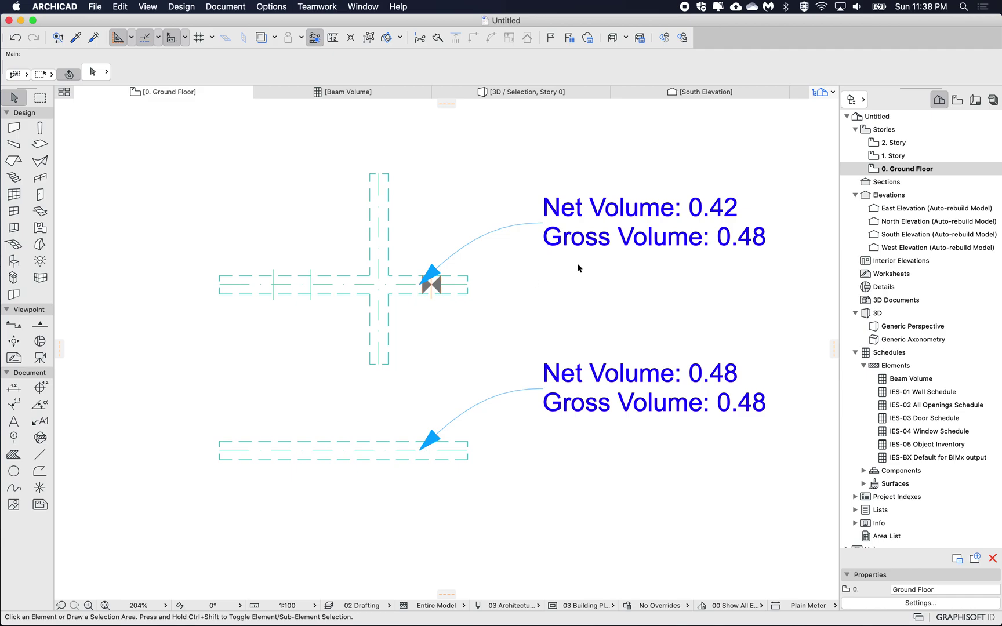
pyautogui.scroll(1, 578, 268)
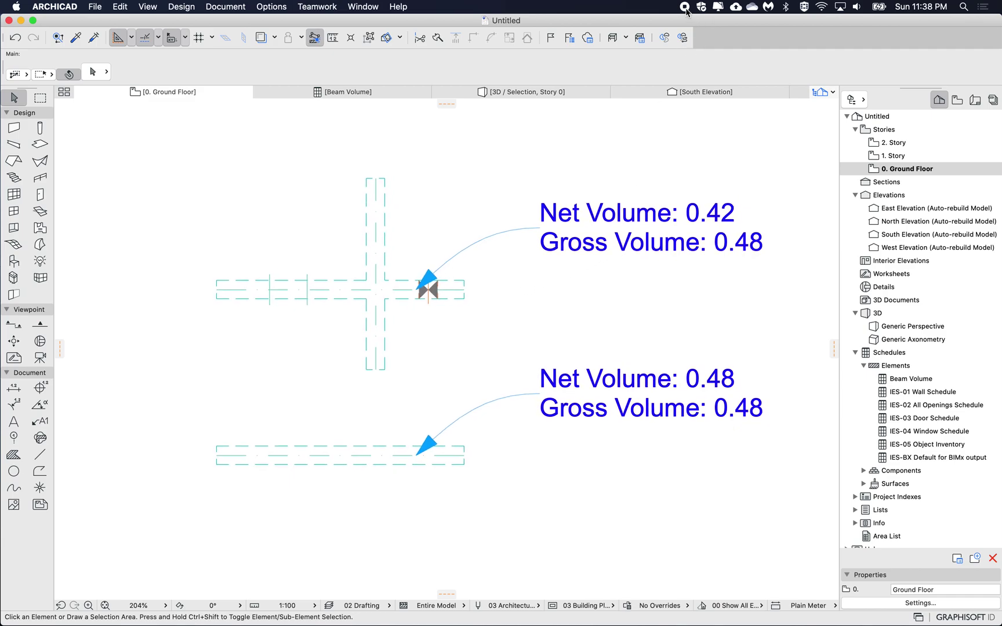